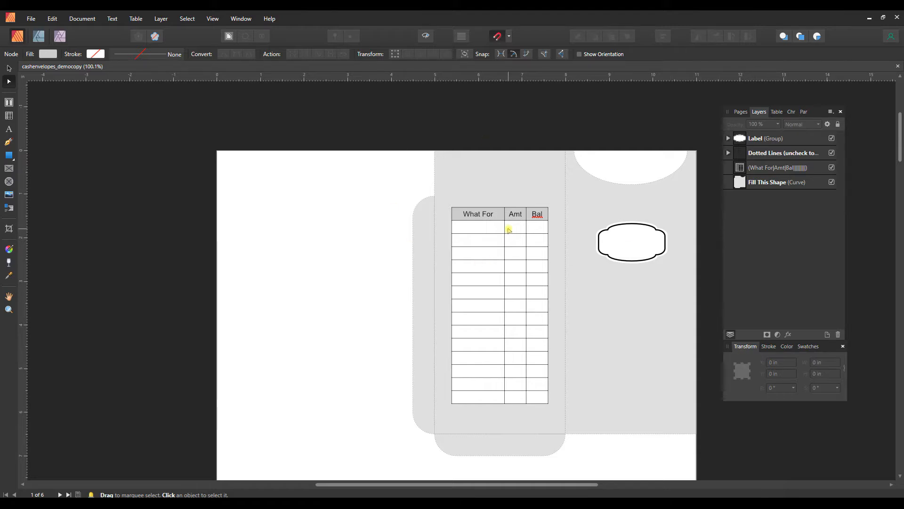
Look through the cash envelope template pages and return to the first envelope.
scroll(536, 263, "down", 6)
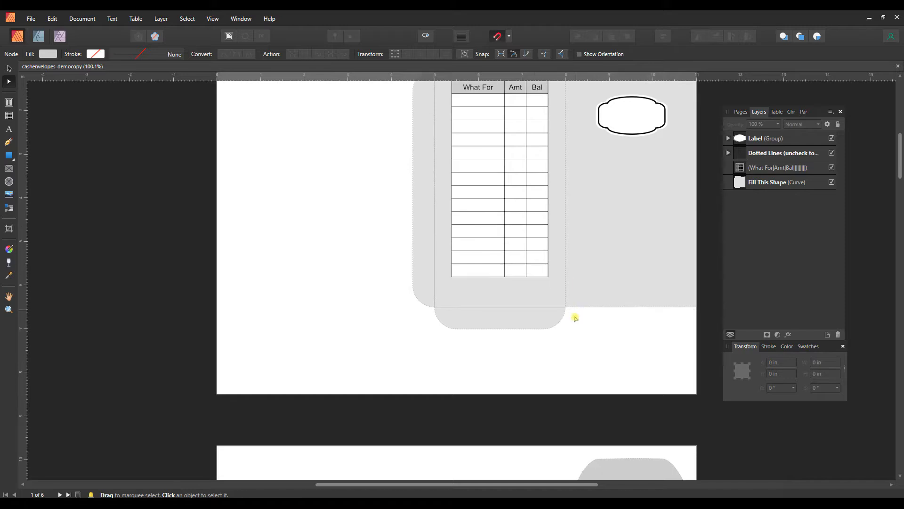
scroll(591, 318, "down", 9)
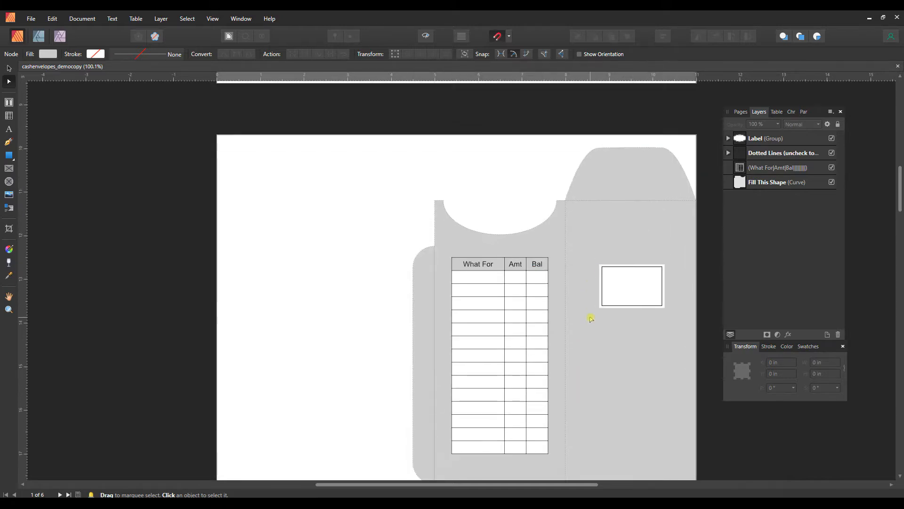
scroll(591, 318, "down", 12)
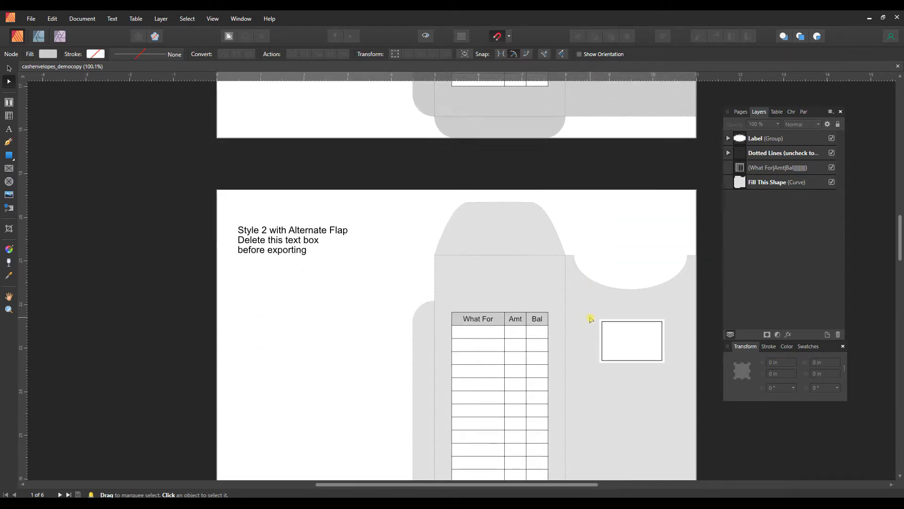
scroll(591, 318, "down", 10)
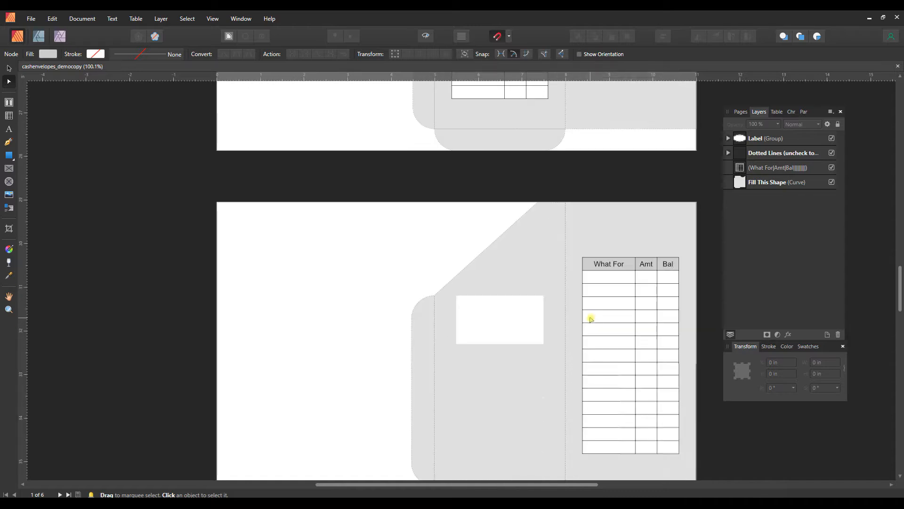
scroll(591, 319, "down", 8)
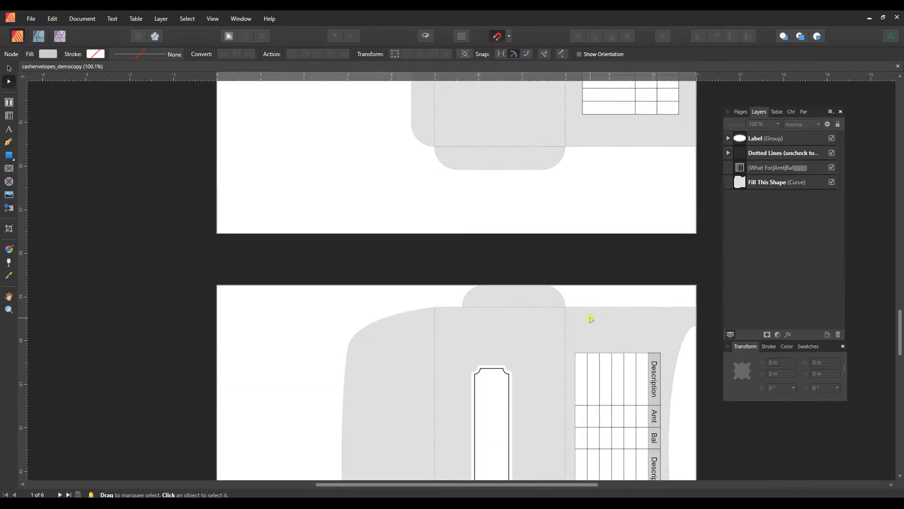
left_click_drag(899, 332, 901, 106)
scroll(573, 269, "down", 6)
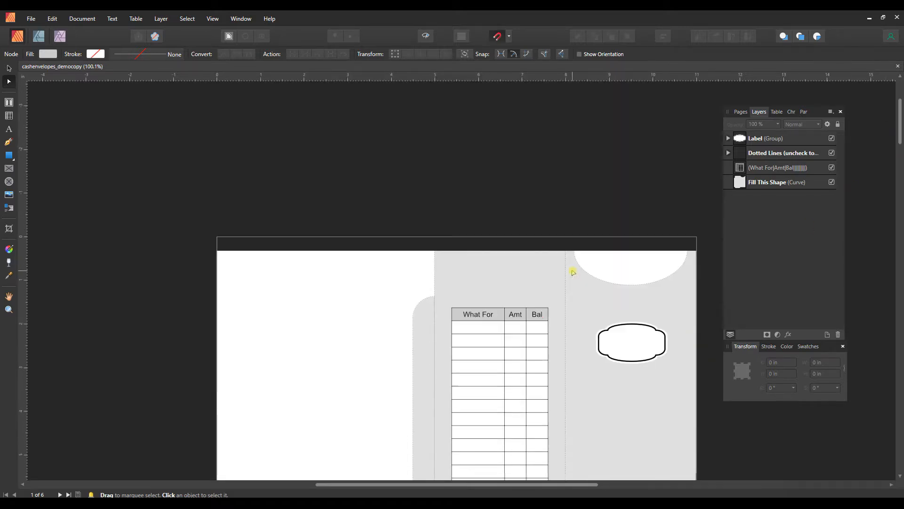
scroll(573, 271, "down", 1)
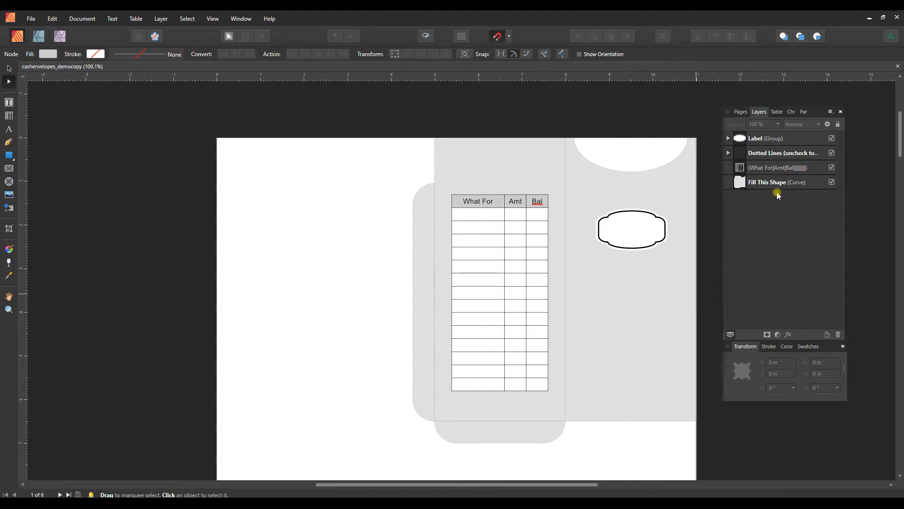
Give the Fill This Shape curve on the first envelope a bitmap fill using the blue-and-white wave pattern image.
left_click(766, 185)
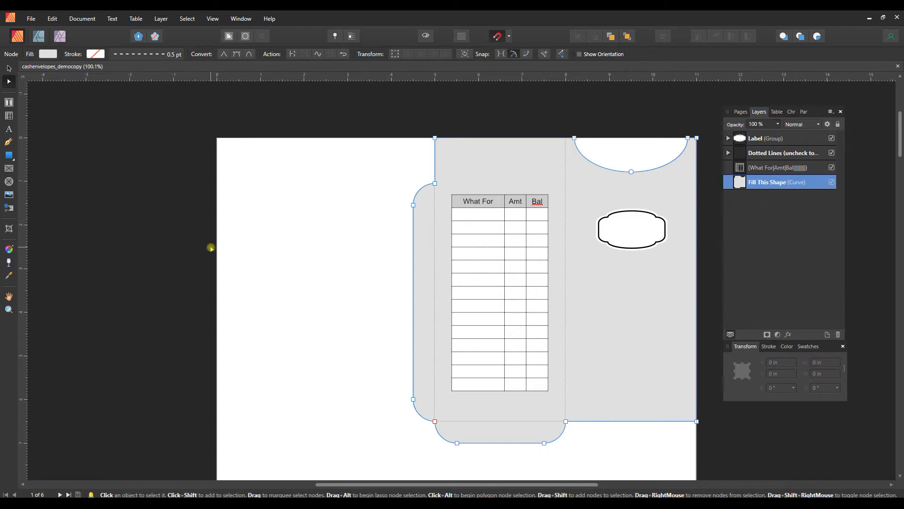
left_click(9, 250)
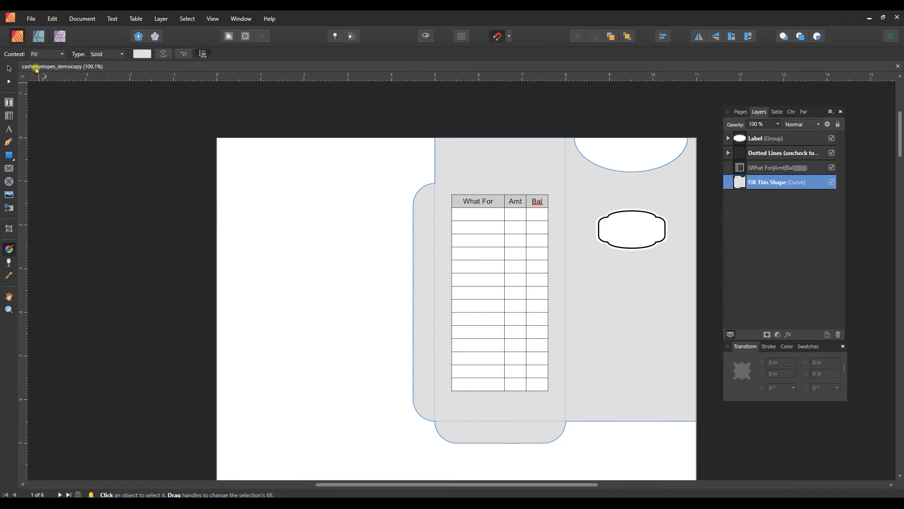
left_click(117, 55)
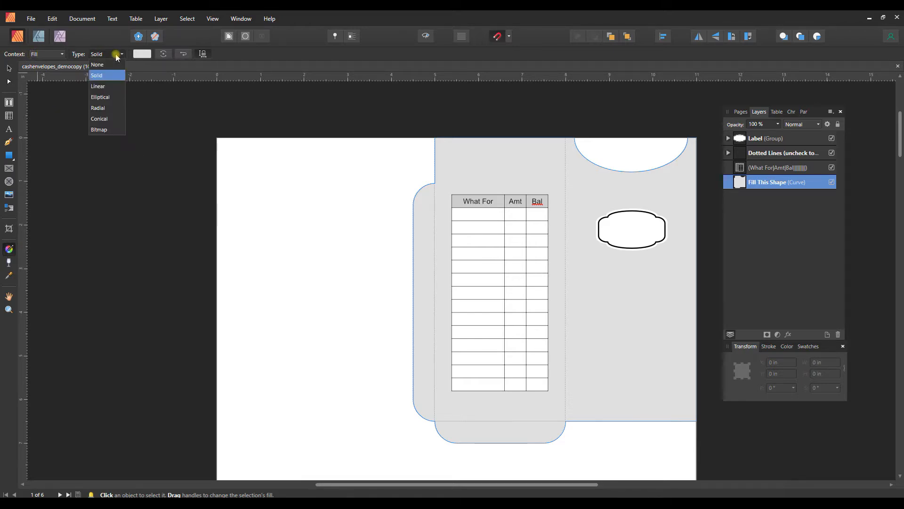
left_click(99, 130)
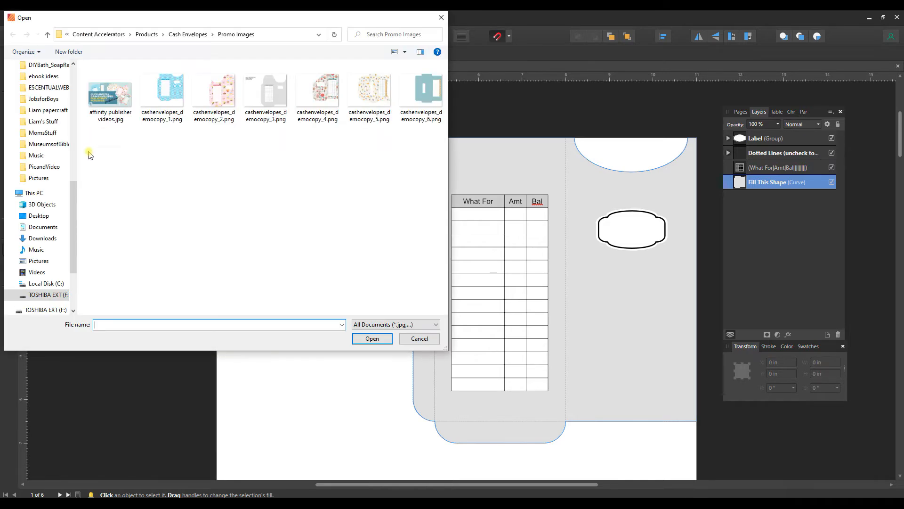
left_click(43, 238)
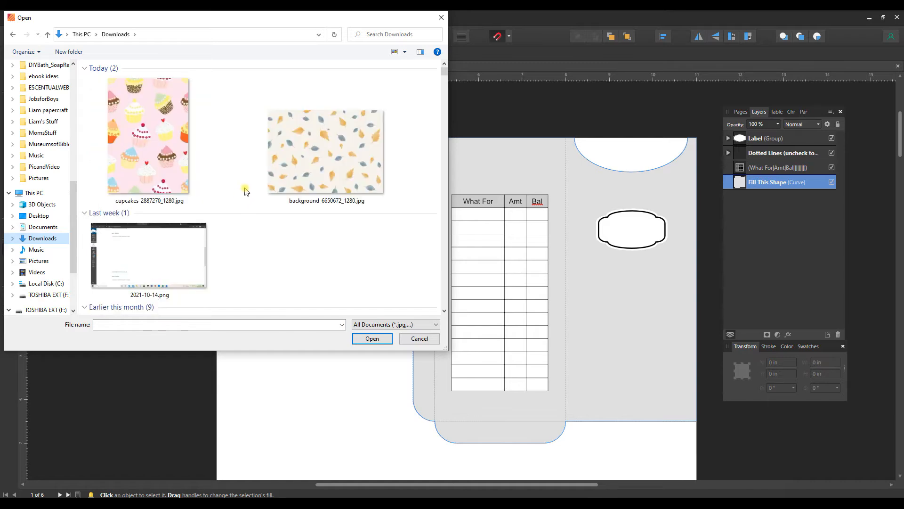
left_click(205, 184)
left_click(375, 339)
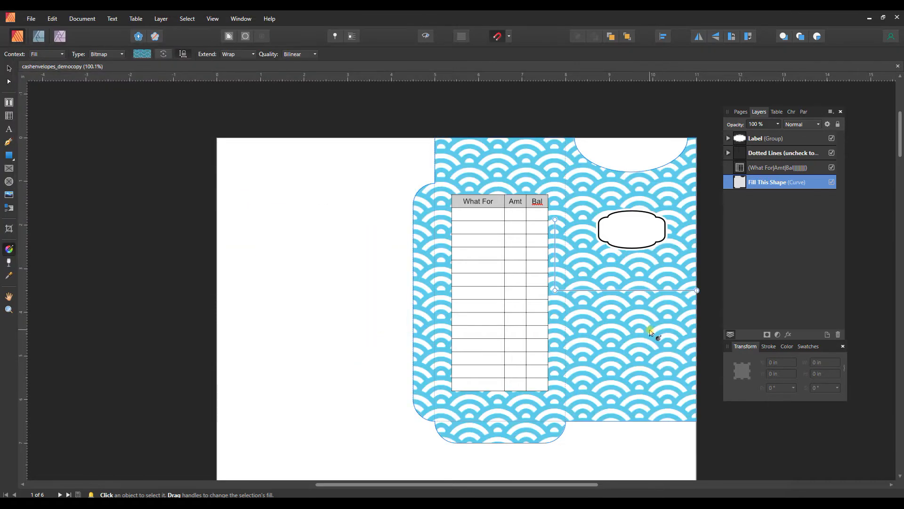
Scale the wave pattern fill down slightly on the envelope and check its origin position.
left_click_drag(697, 291, 687, 314)
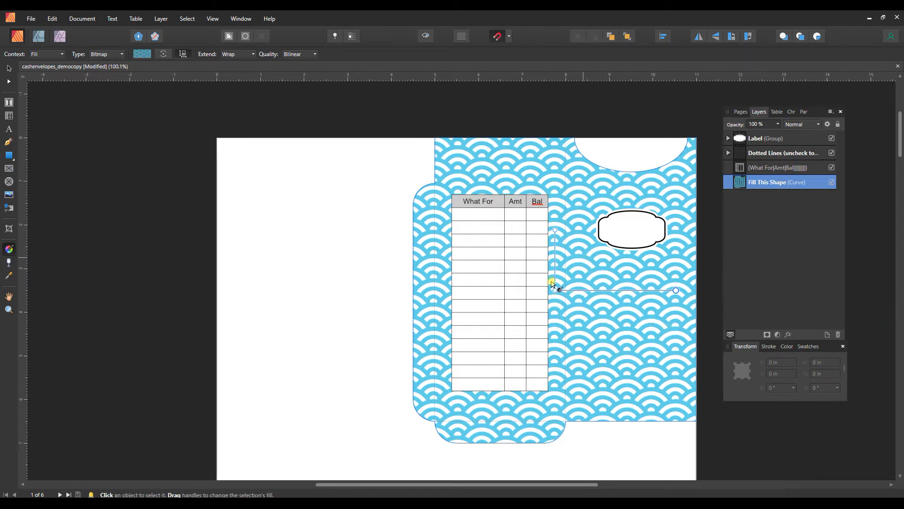
mouse_move(556, 288)
left_mouse_down()
mouse_move(566, 276)
mouse_move(558, 287)
left_mouse_up()
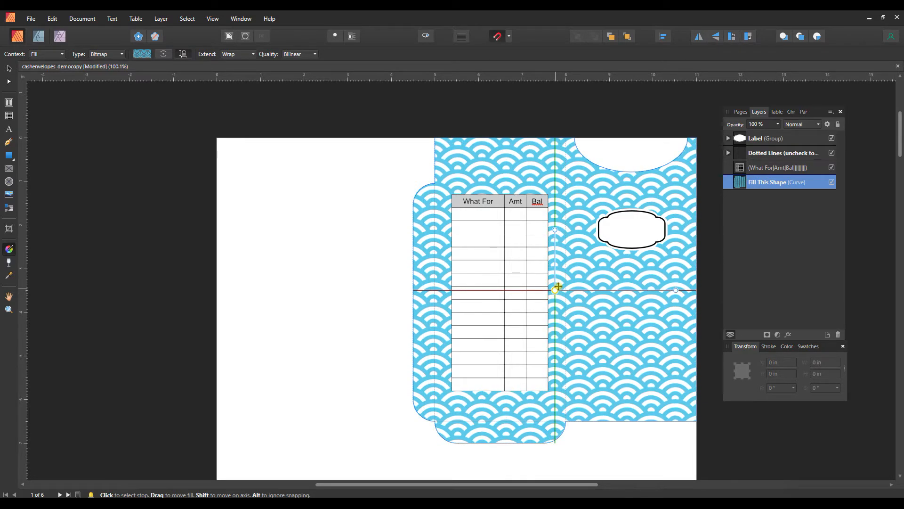
left_click_drag(557, 287, 557, 288)
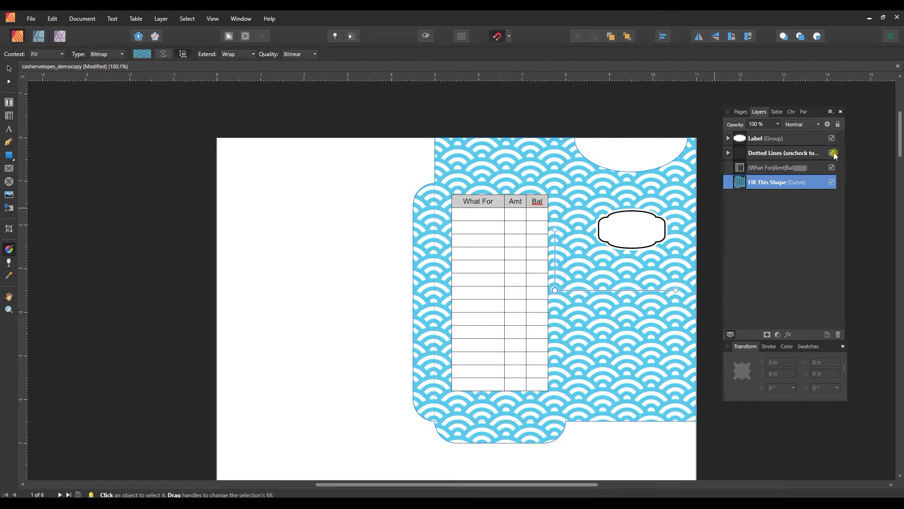
Select the Dotted Lines group and examine the fold lines on the first envelope and the following pages.
left_click(800, 154)
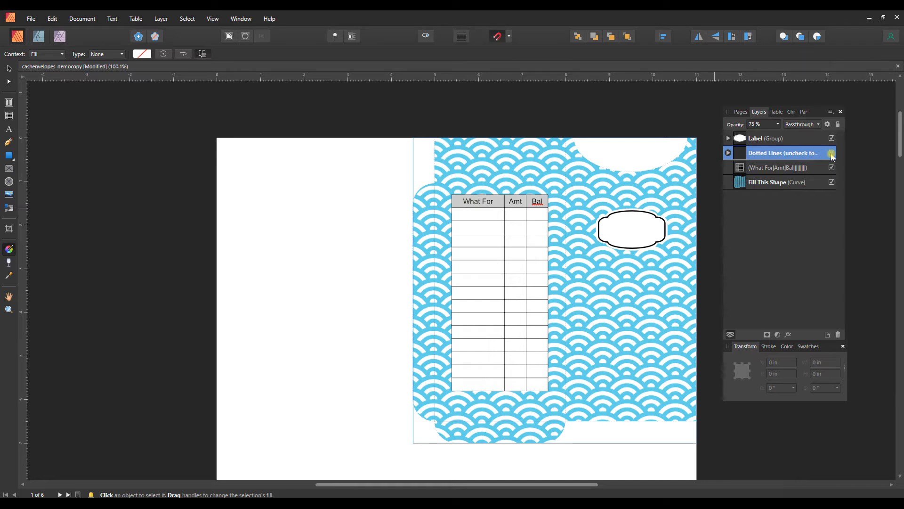
left_click(664, 229)
scroll(700, 251, "down", 8)
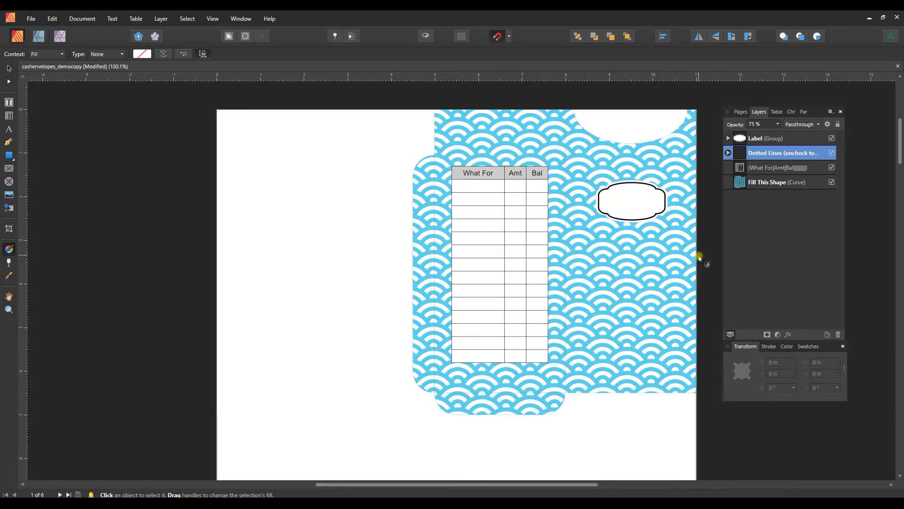
scroll(698, 256, "down", 8)
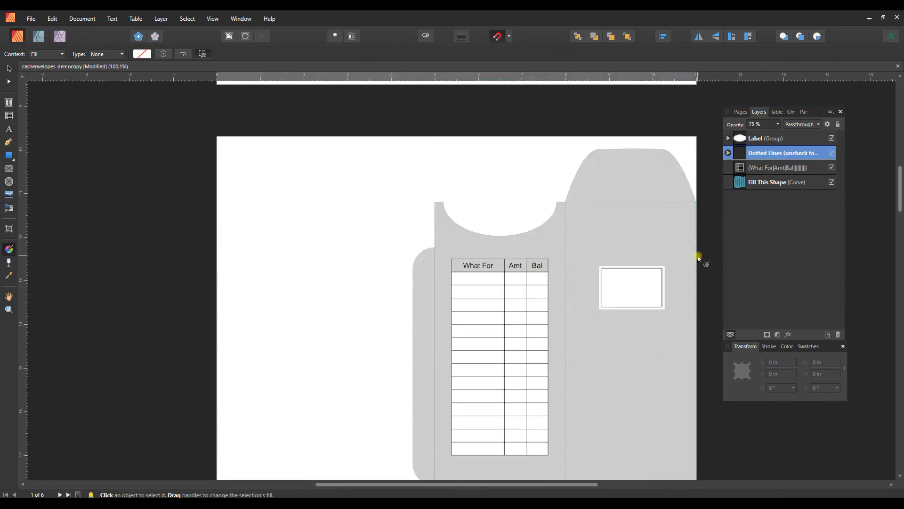
scroll(698, 256, "down", 8)
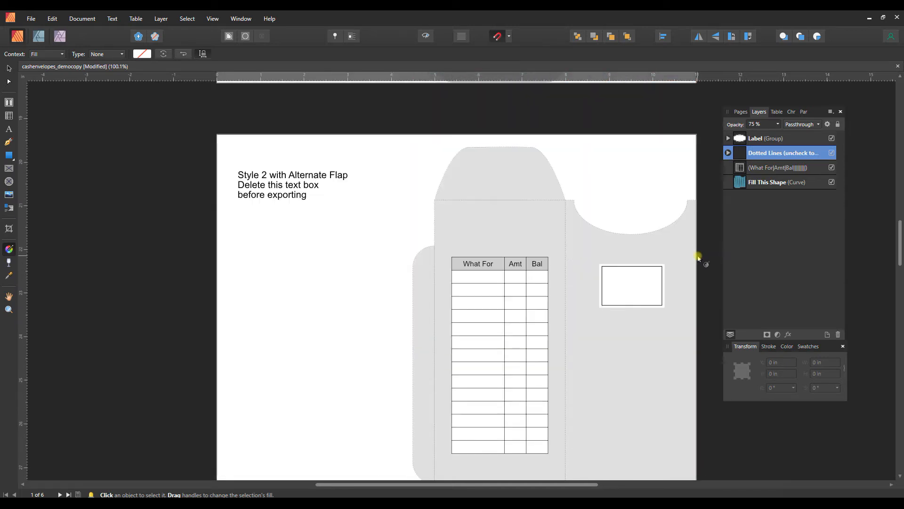
scroll(699, 256, "up", 13)
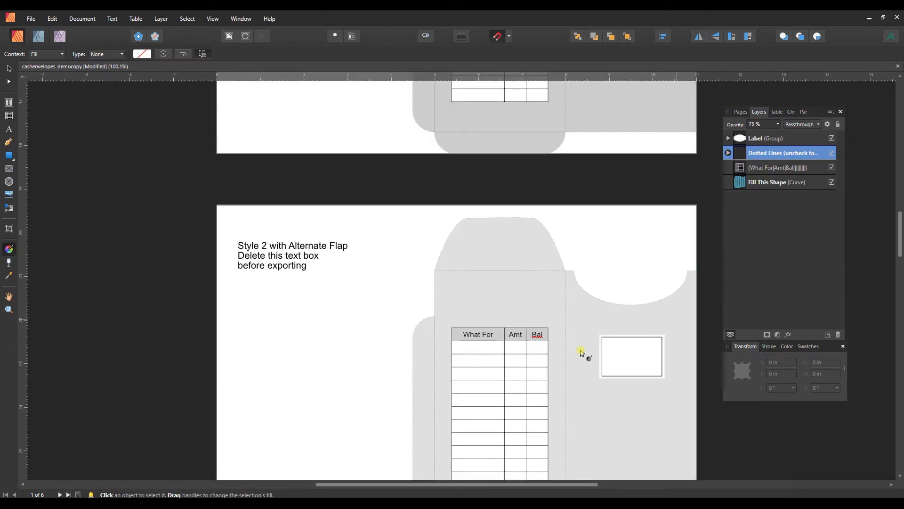
scroll(694, 304, "up", 6)
scroll(693, 304, "up", 15)
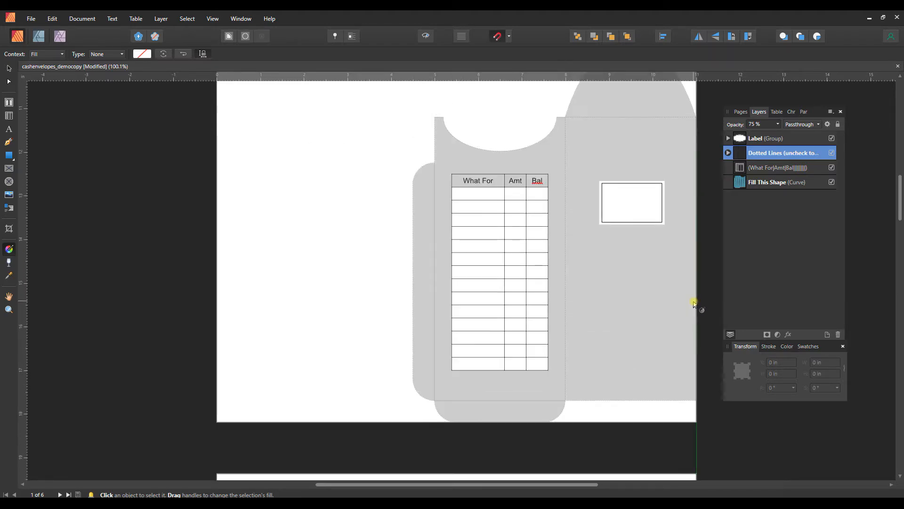
scroll(693, 304, "up", 2)
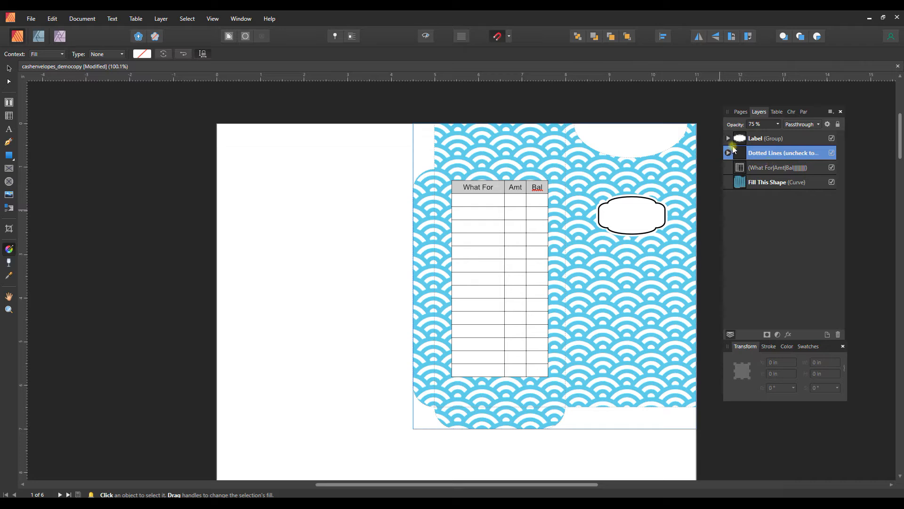
Select the Label Outline curve inside the Label group and apply the light blue sampled from the wave pattern.
left_click(783, 141)
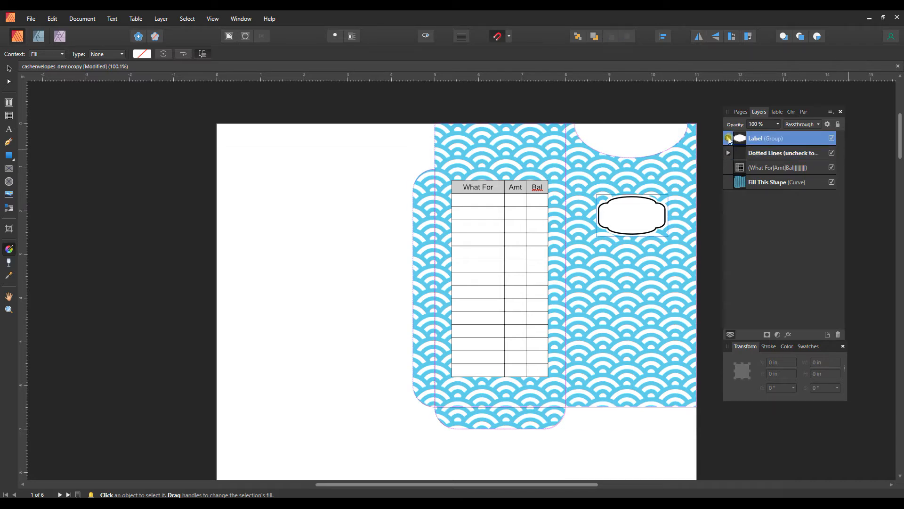
left_click(728, 138)
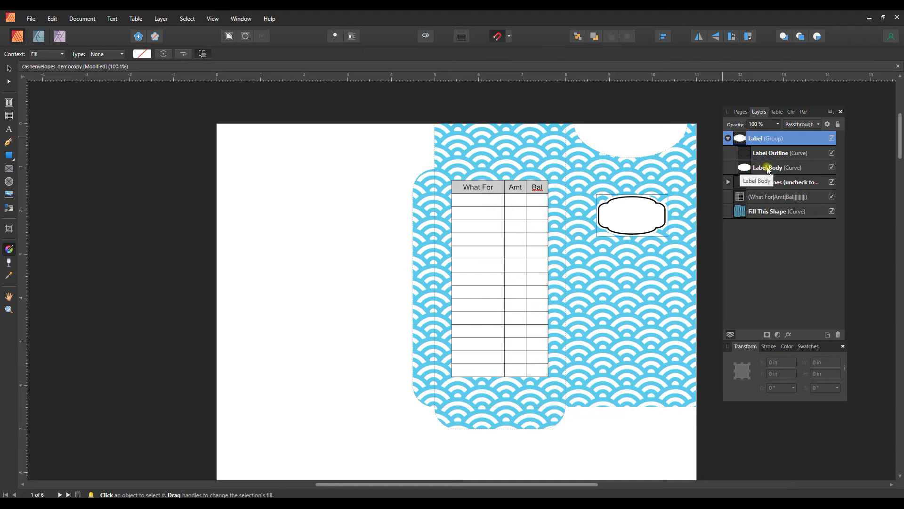
left_click(765, 153)
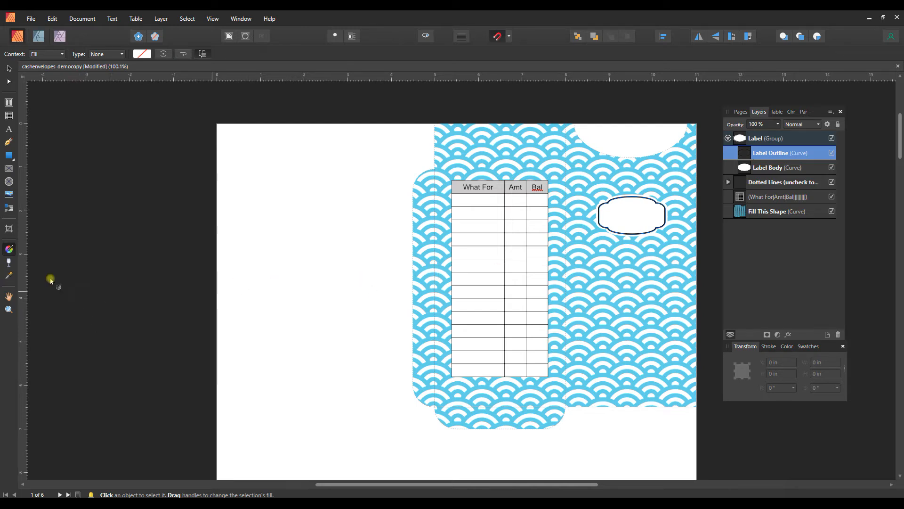
left_click(9, 276)
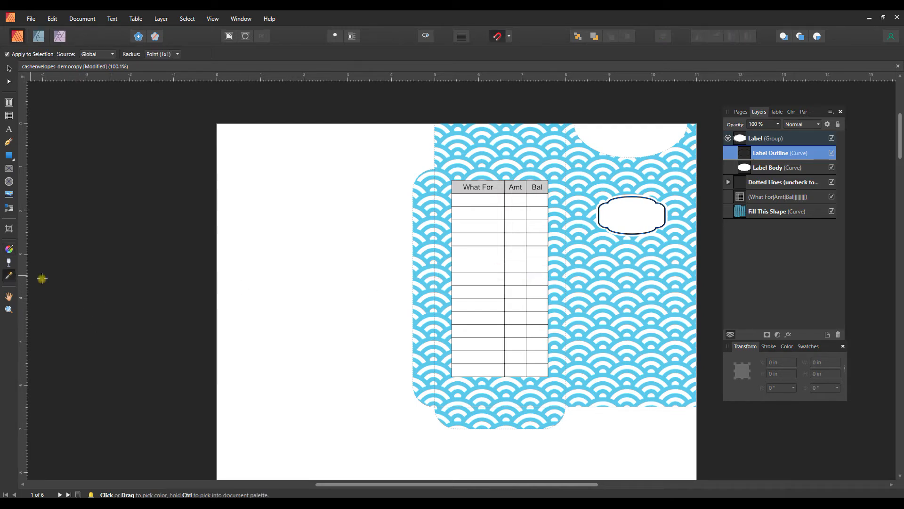
left_click(590, 268)
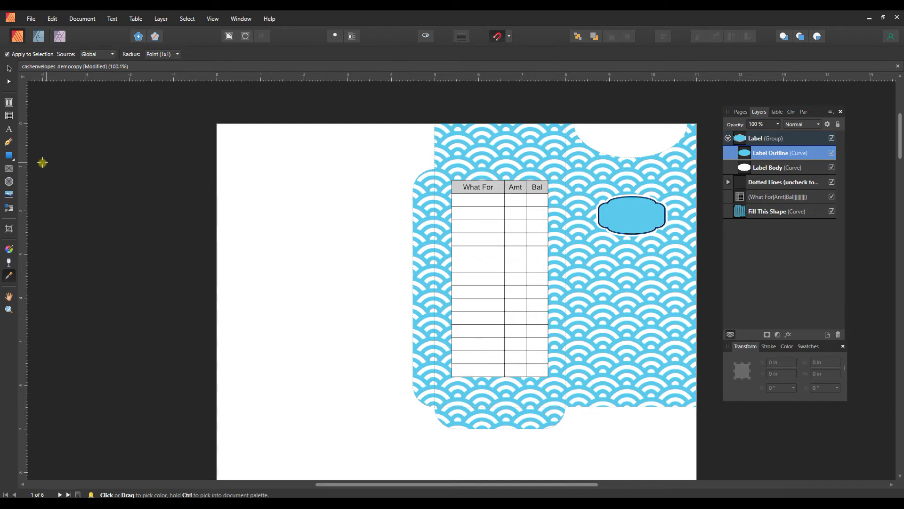
Remove the fill from the Label Outline curve.
left_click(9, 155)
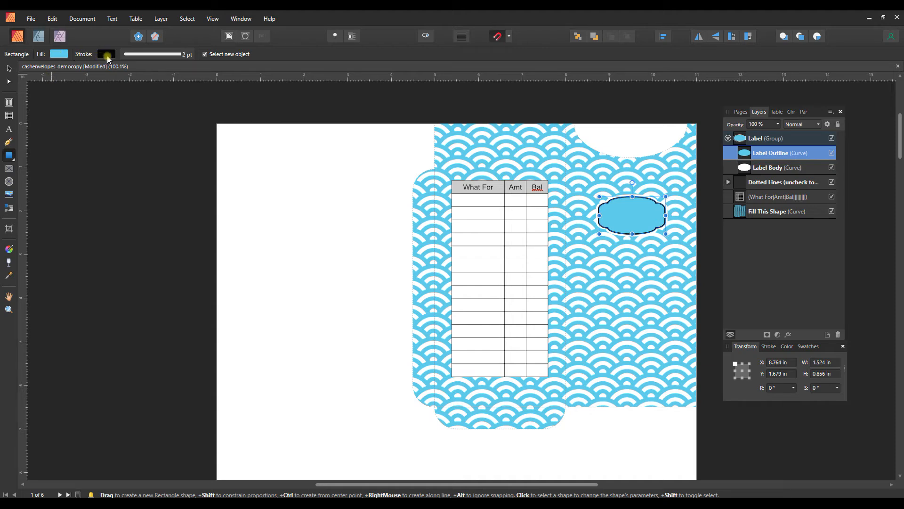
left_click(58, 55)
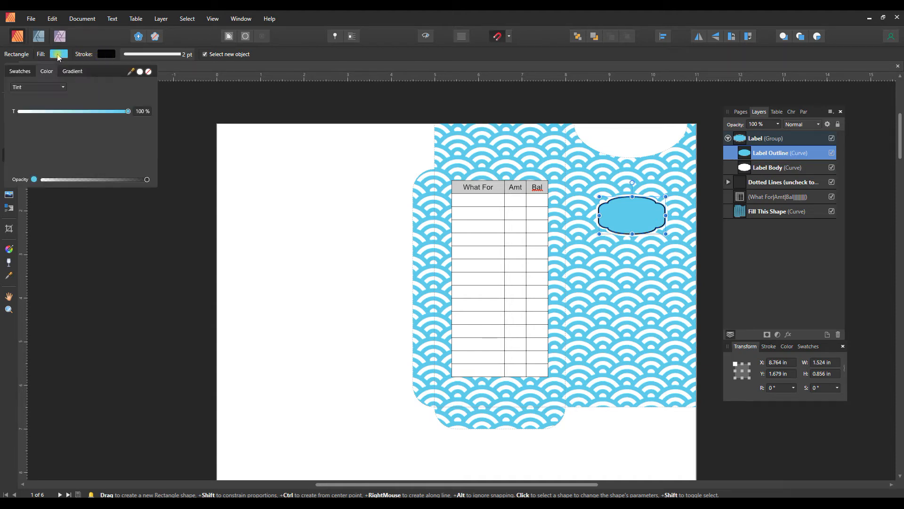
left_click(150, 73)
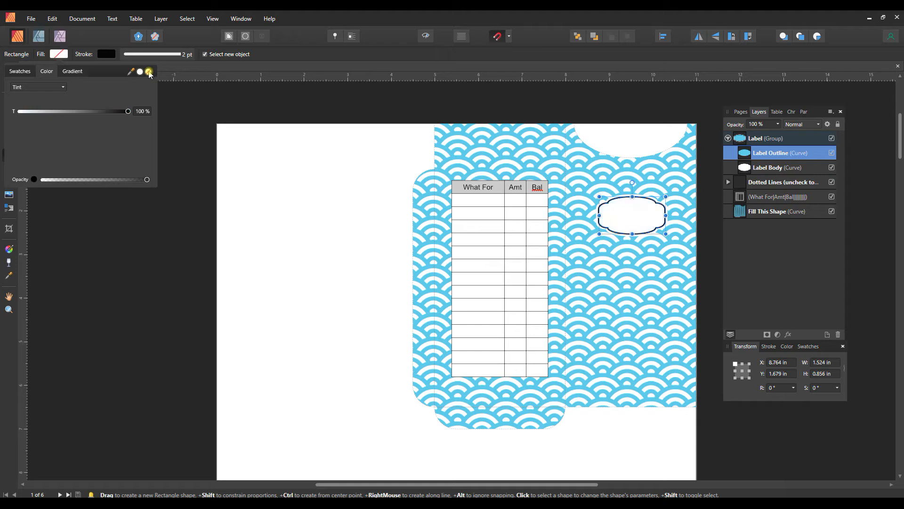
Set the Label Outline's stroke to the recently sampled light blue and deselect the curve.
left_click(106, 55)
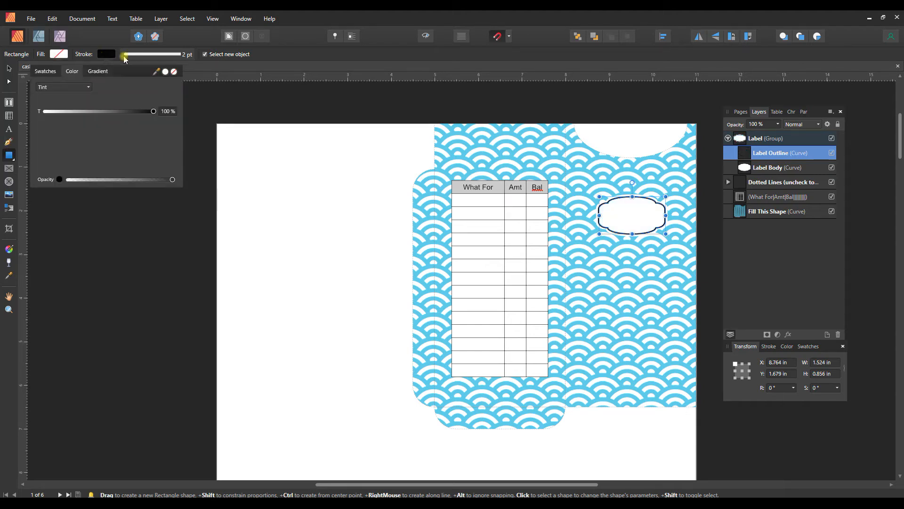
left_click(45, 72)
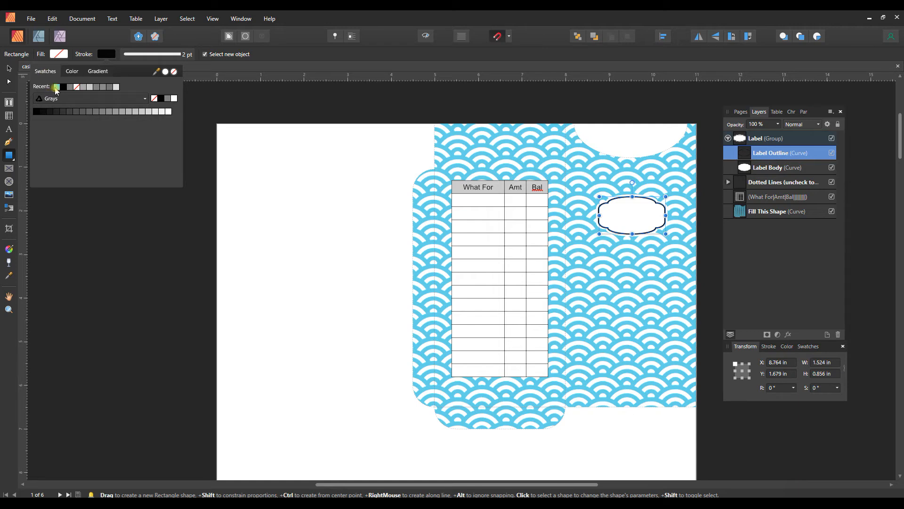
left_click(55, 88)
left_click(310, 244)
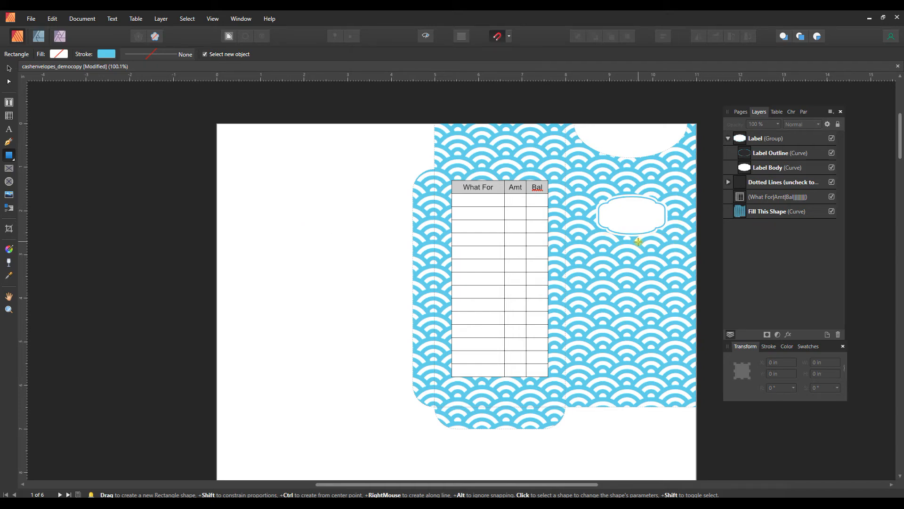
Fill the header row of the first envelope's table with the sampled light blue and deselect the table.
left_click(504, 186)
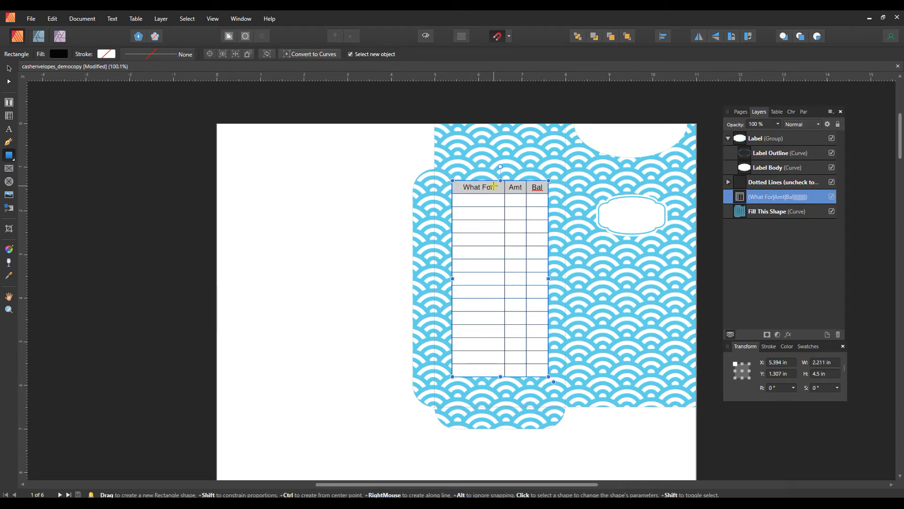
left_click(8, 116)
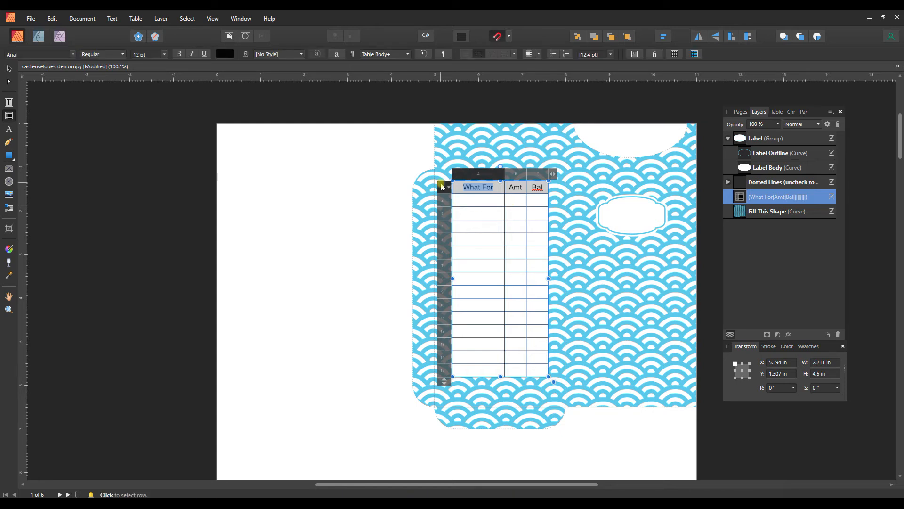
left_click(443, 187)
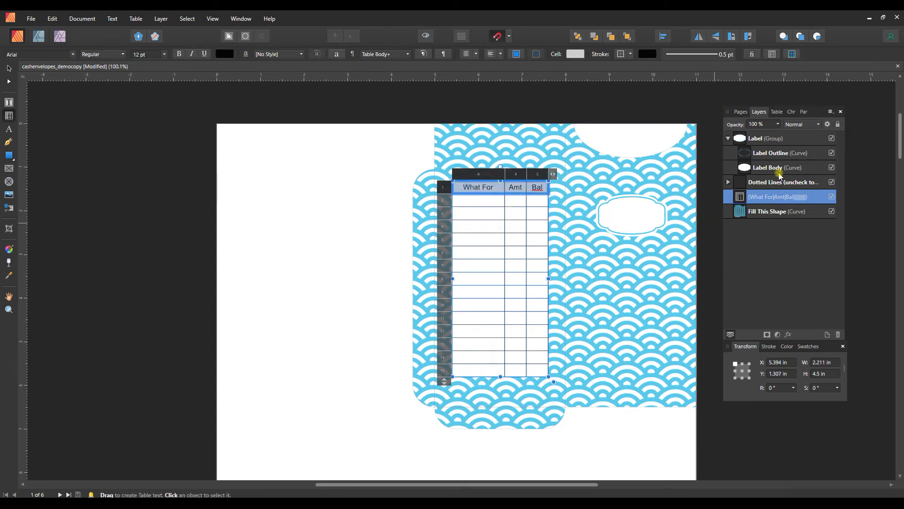
left_click(777, 112)
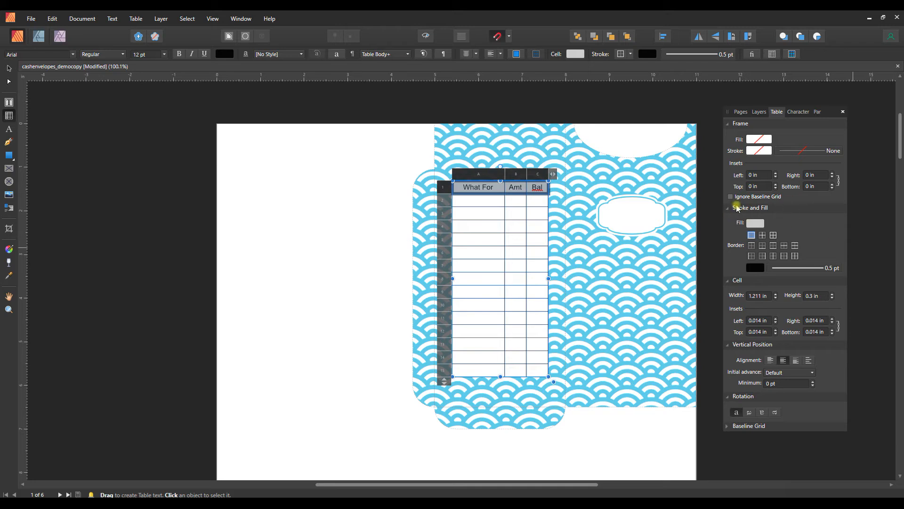
left_click(754, 224)
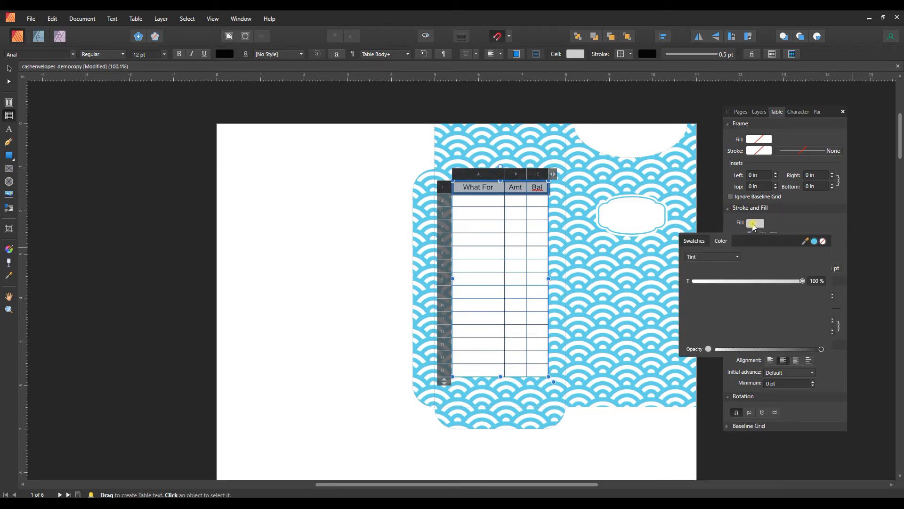
left_click(814, 242)
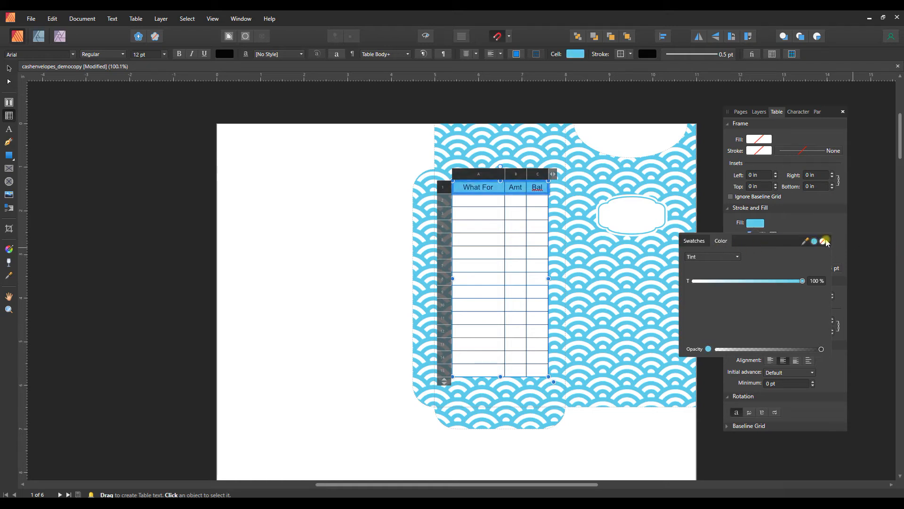
left_click(694, 241)
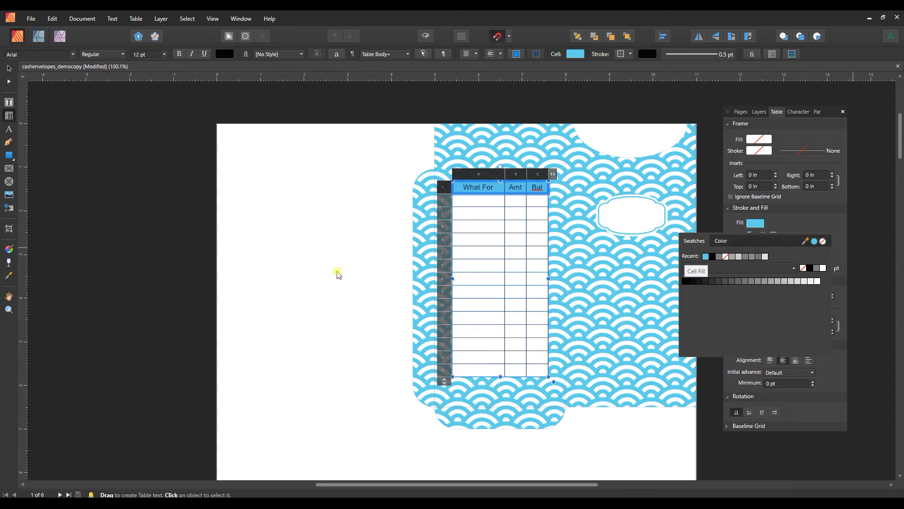
left_click(338, 274)
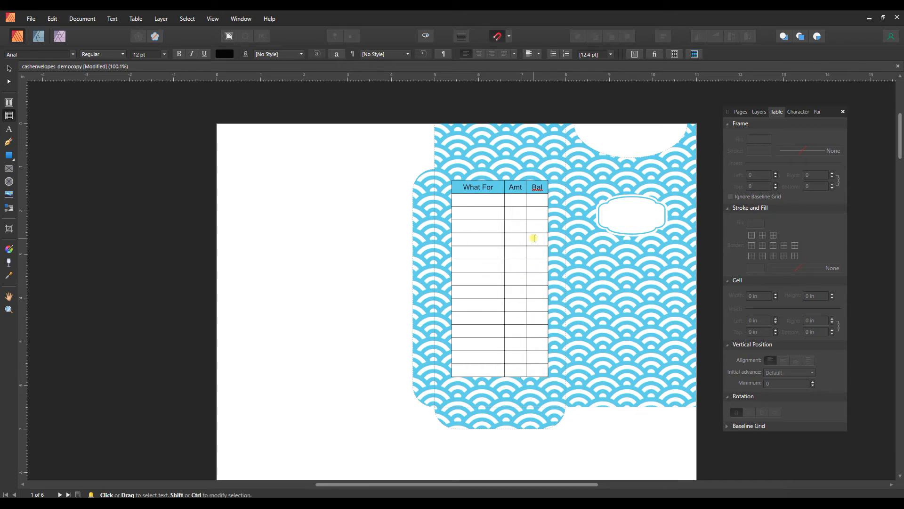
Select all columns of the first envelope's table and set all its horizontal borders to the sampled light blue.
left_click(494, 213)
left_click(481, 176)
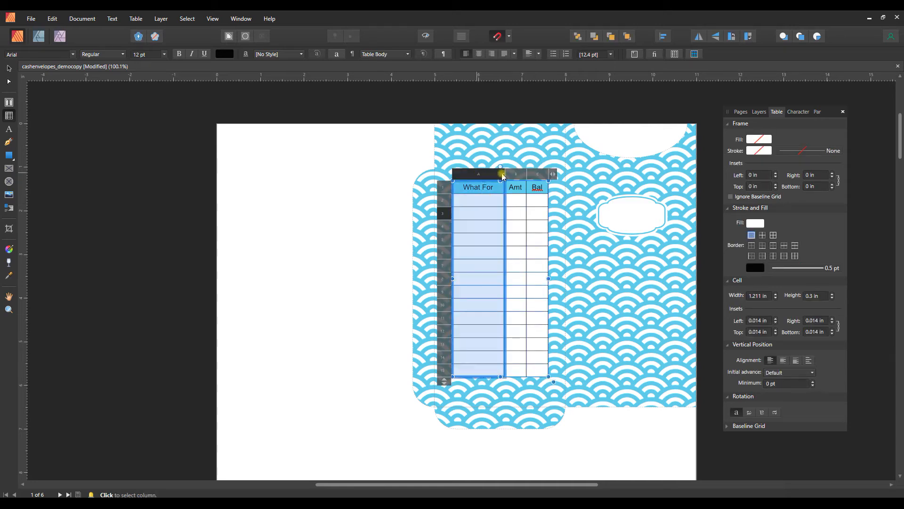
left_click(536, 177, "shift")
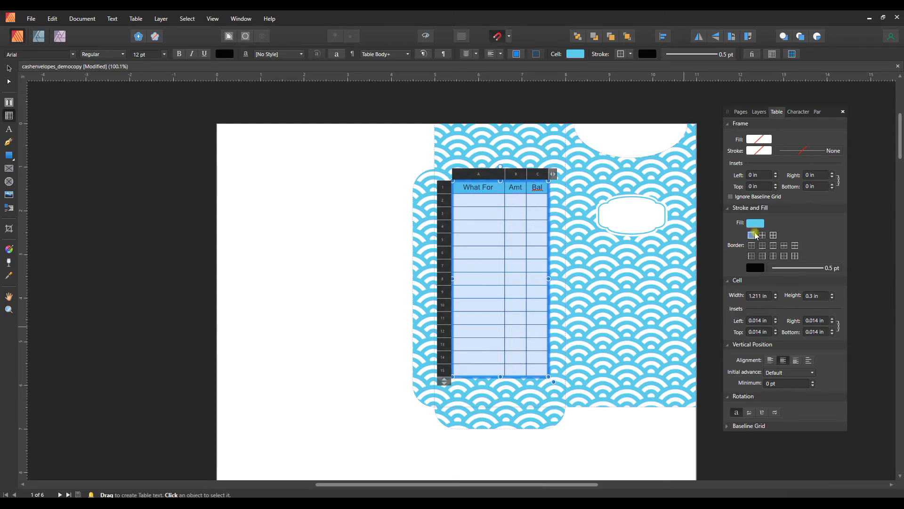
left_click(795, 245)
left_click(784, 245)
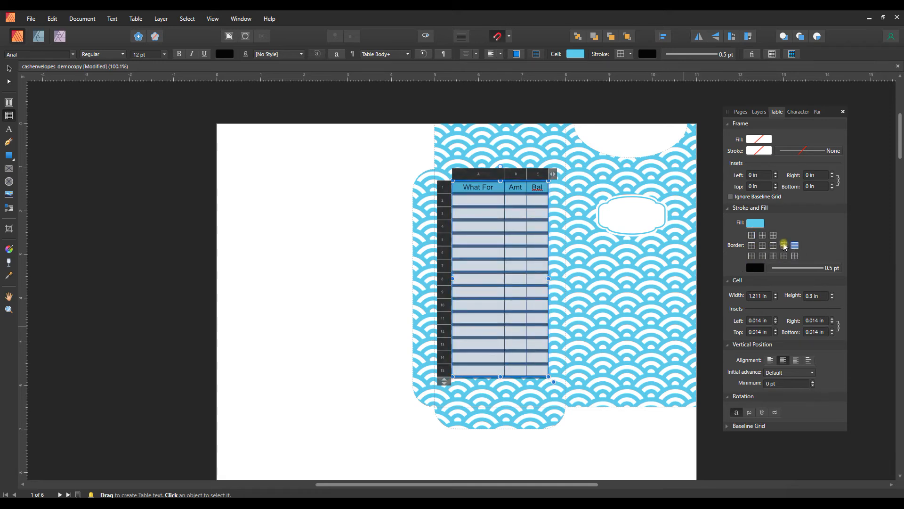
left_click(752, 268)
left_click(816, 288)
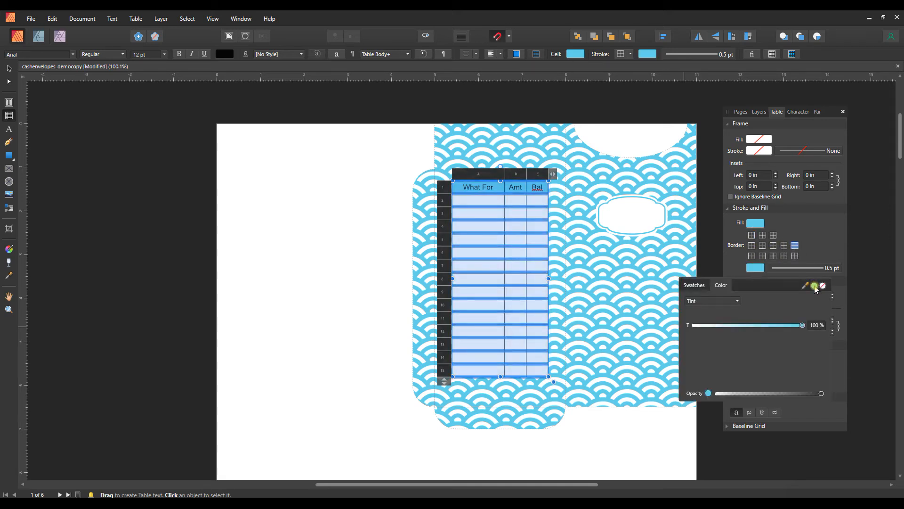
Set all vertical borders of the table to the same light blue and deselect the table.
left_click(795, 257)
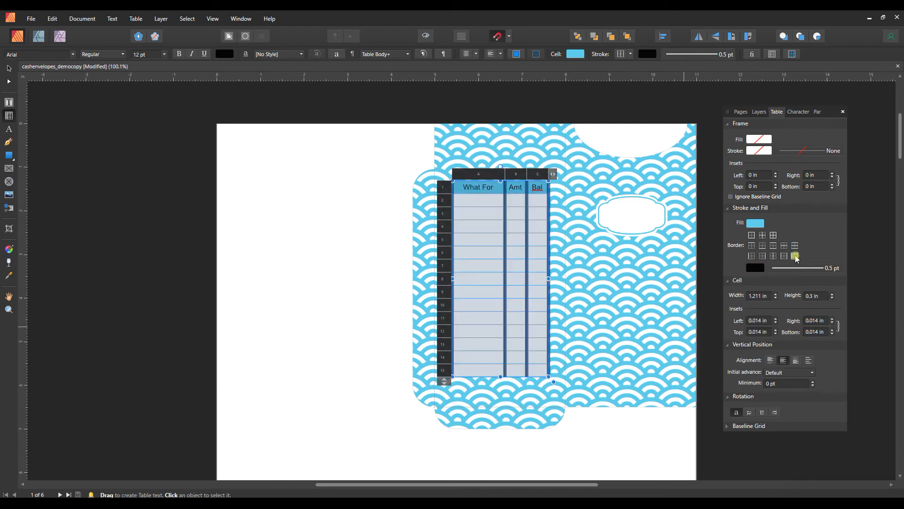
left_click(760, 268)
left_click(814, 288)
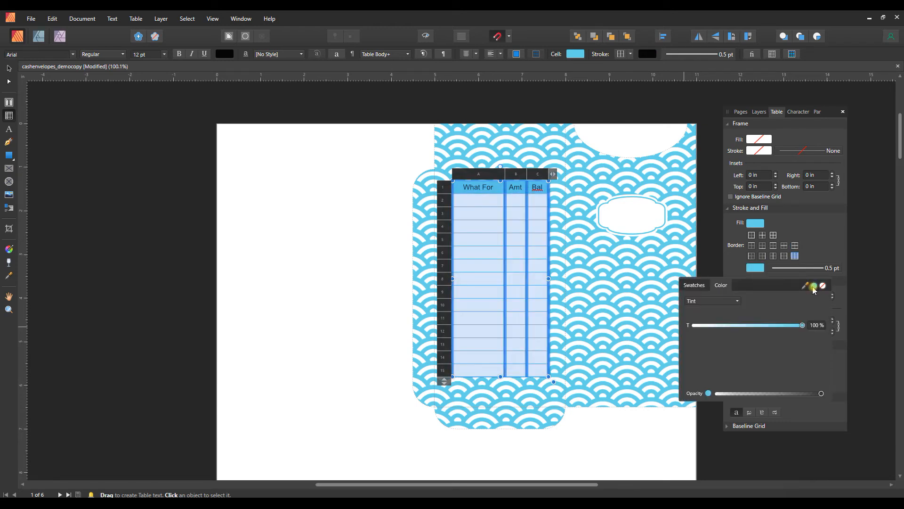
left_click(632, 439)
left_click(632, 439)
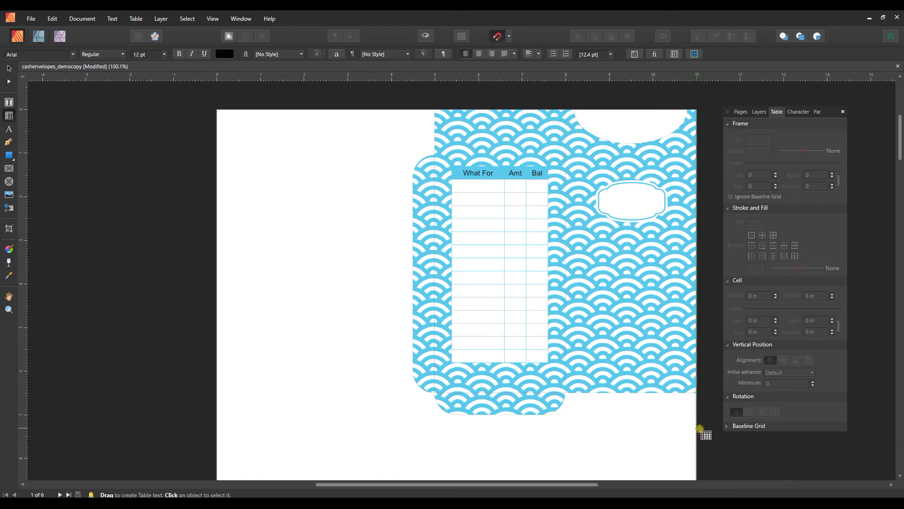
Examine the other envelope templates on the following pages, including the alternate flap, diagonal flap and horizontal designs.
scroll(703, 431, "down", 3)
scroll(703, 431, "down", 13)
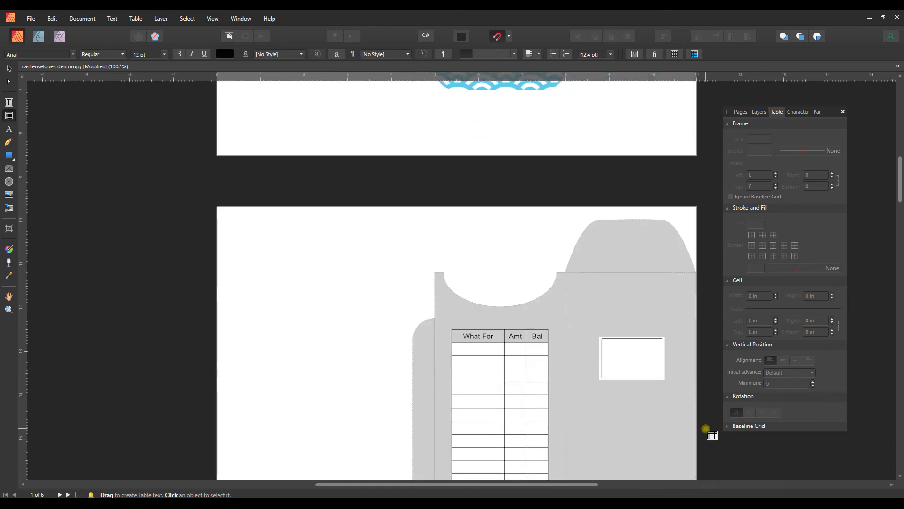
scroll(706, 428, "down", 2)
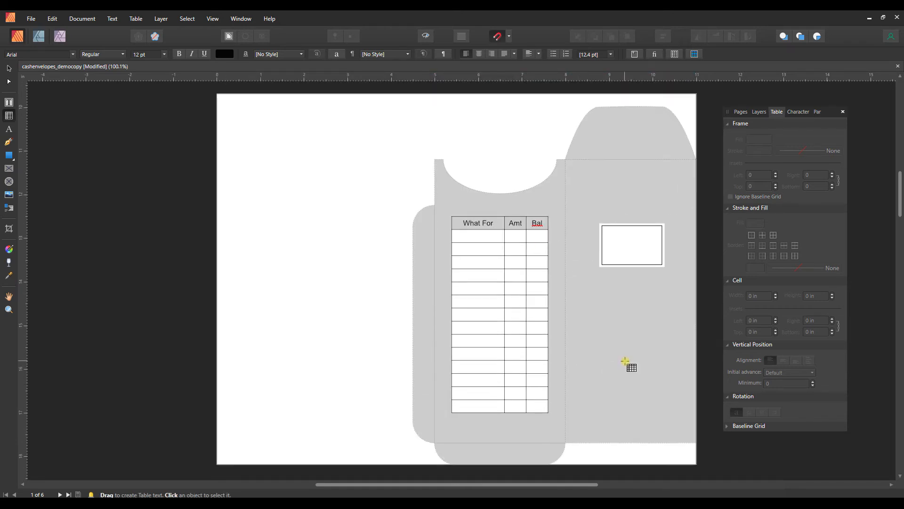
scroll(625, 362, "down", 1)
scroll(664, 384, "down", 10)
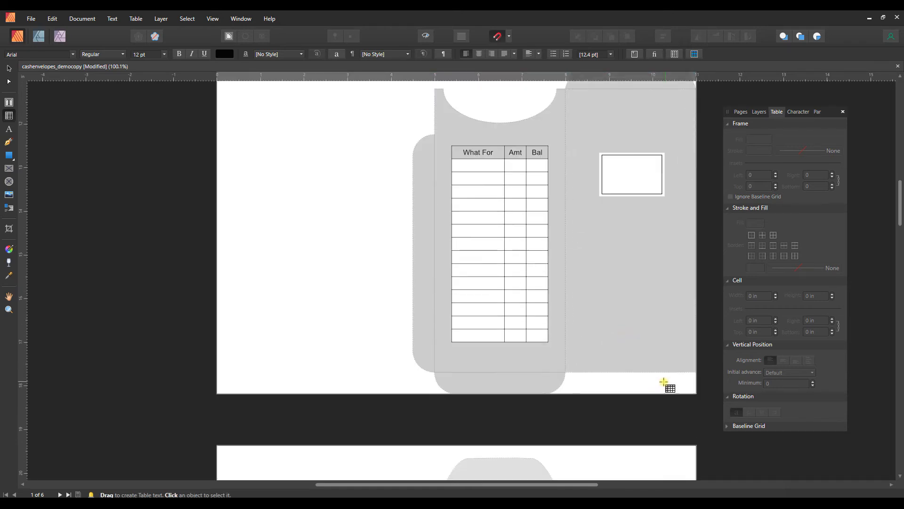
scroll(664, 384, "down", 3)
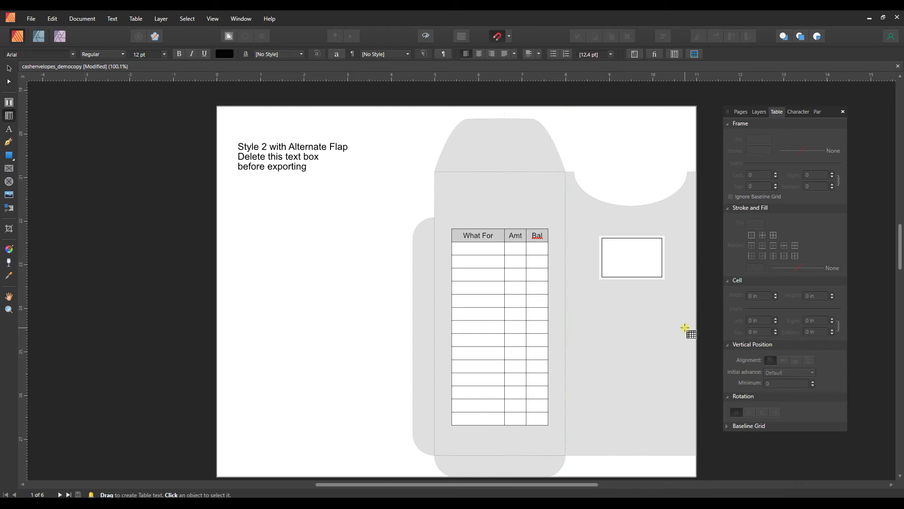
scroll(685, 327, "up", 5)
scroll(685, 327, "up", 2)
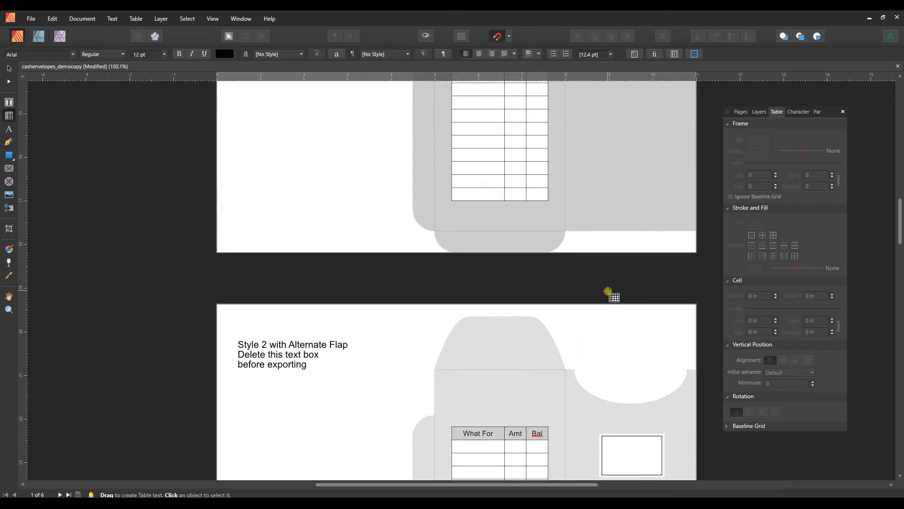
scroll(608, 290, "up", 6)
scroll(608, 290, "down", 7)
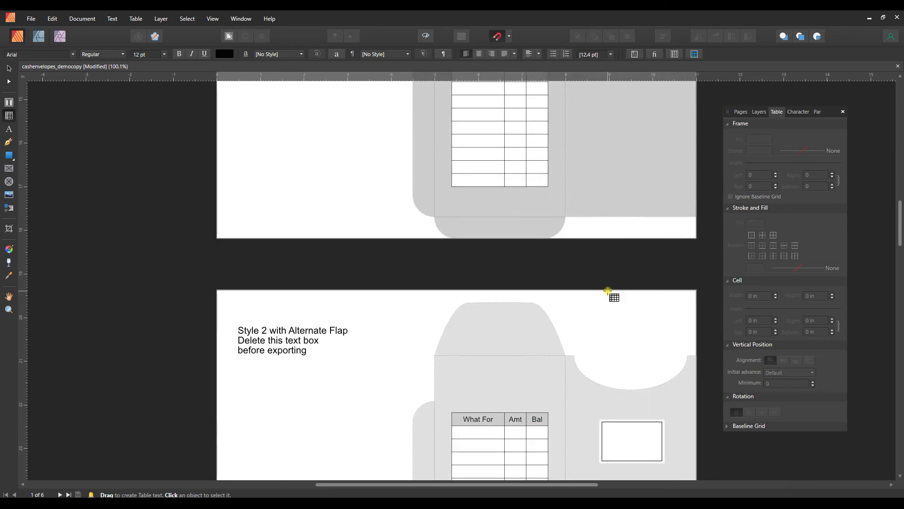
scroll(608, 290, "down", 15)
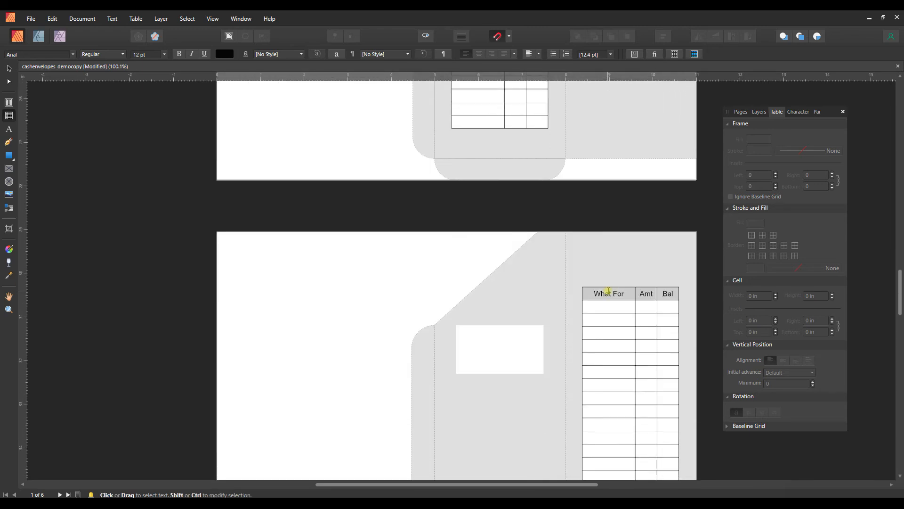
scroll(608, 290, "down", 4)
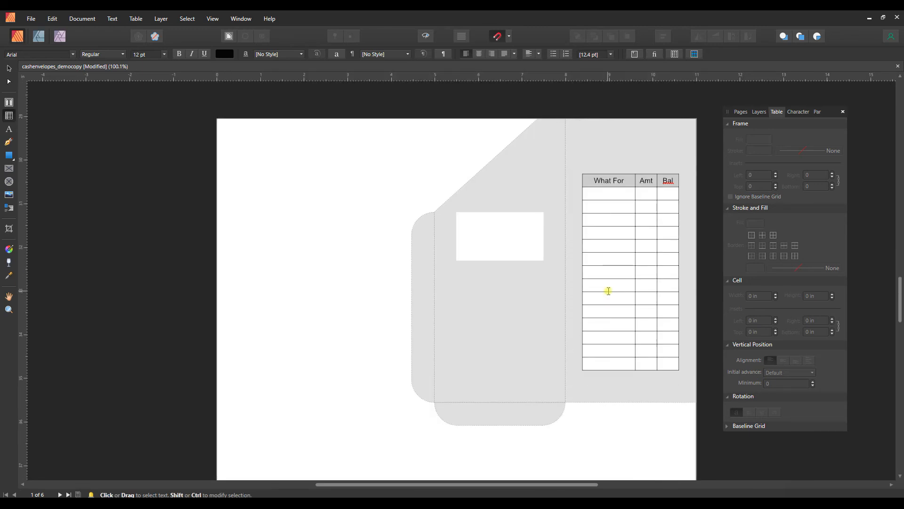
scroll(608, 290, "down", 14)
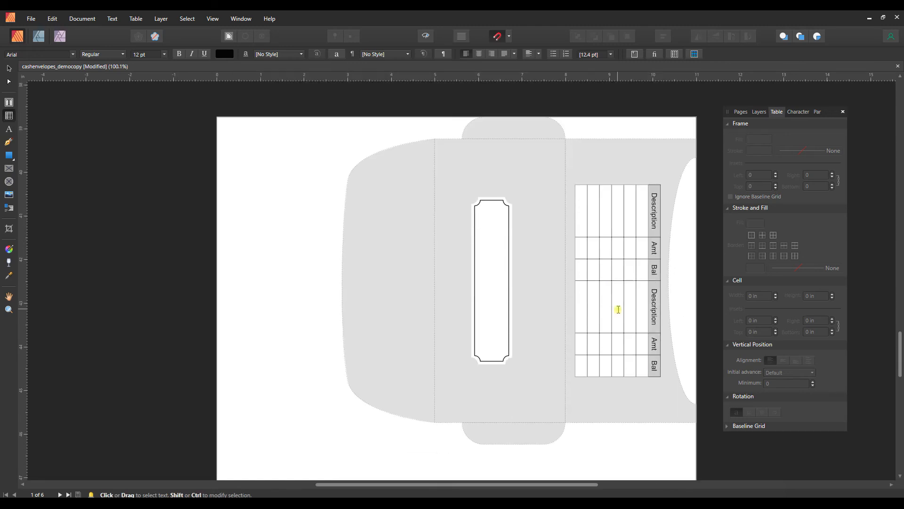
scroll(618, 309, "down", 15)
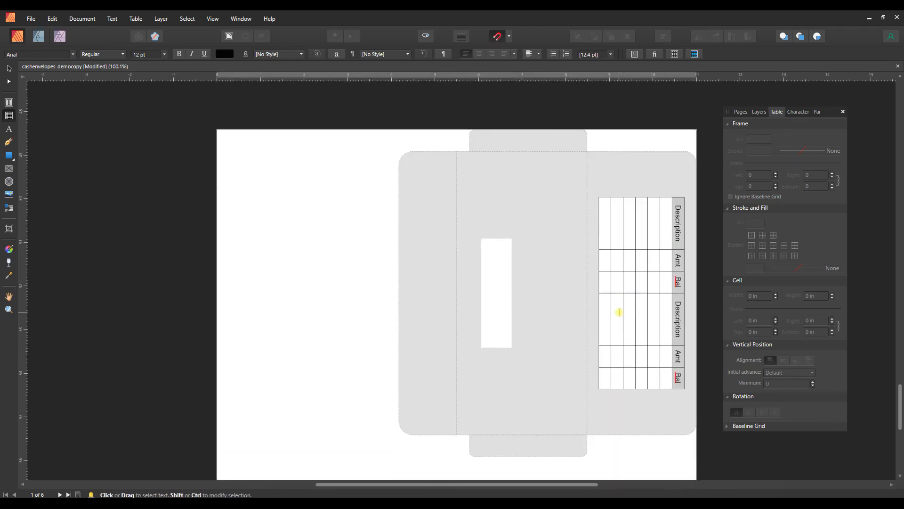
scroll(620, 312, "down", 15)
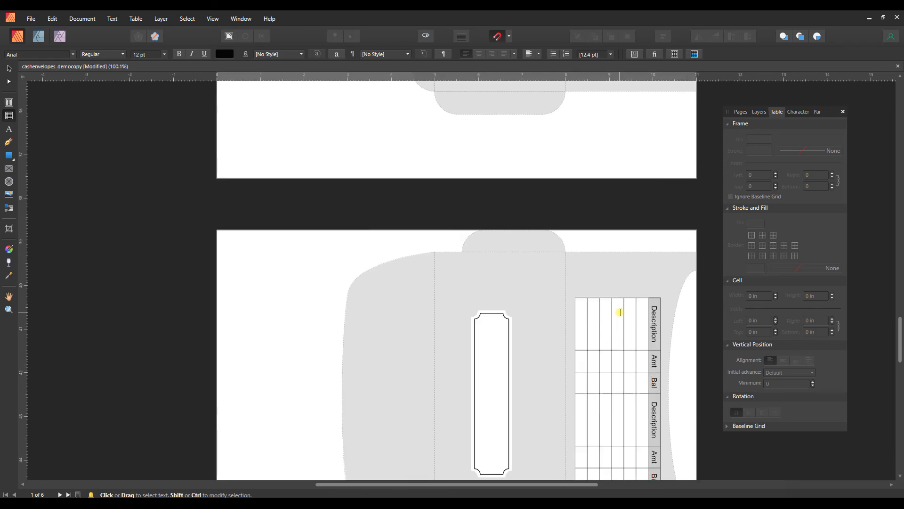
scroll(619, 312, "up", 15)
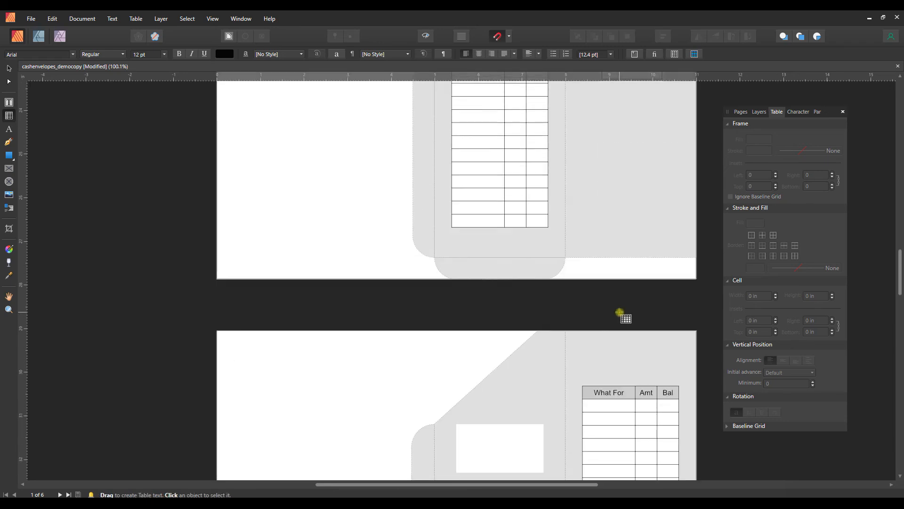
scroll(620, 312, "up", 3)
scroll(620, 312, "up", 9)
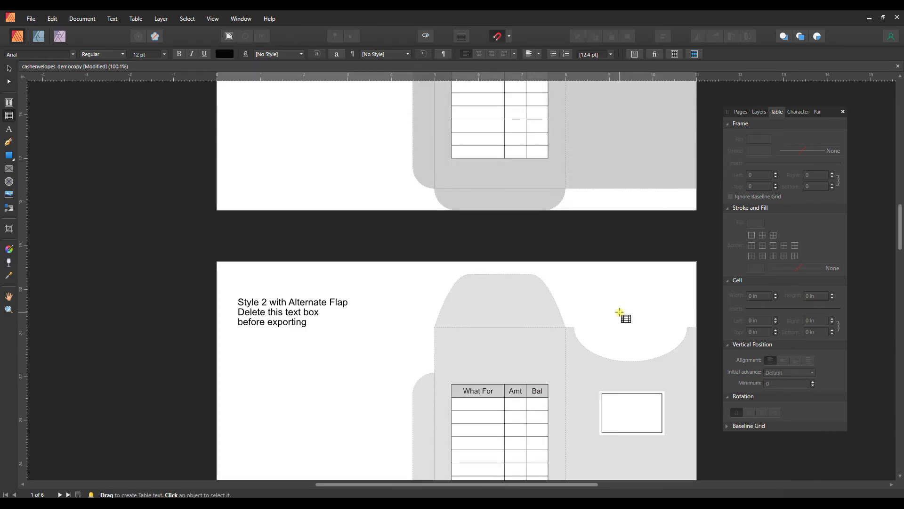
scroll(619, 312, "up", 1)
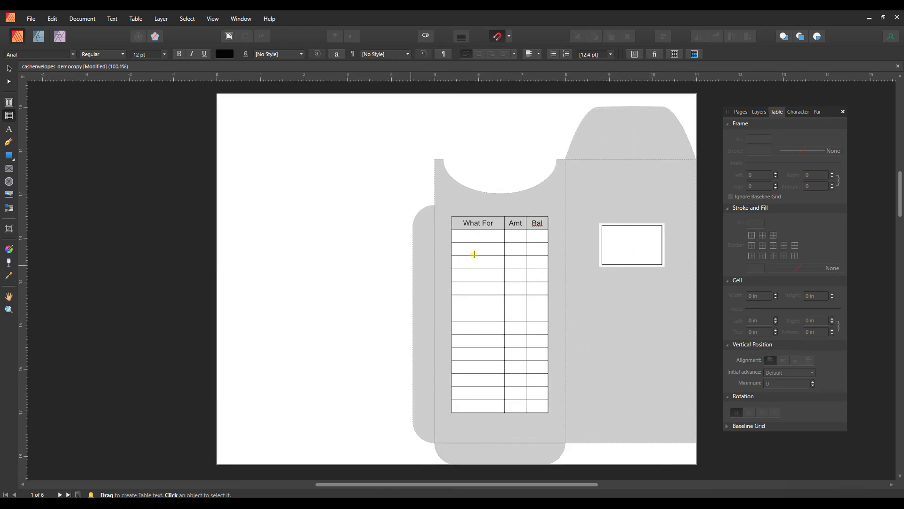
Apply the cupcake image as a bitmap fill to the Shape to Fill curve on page 2 and scale the pattern down.
left_click(759, 112)
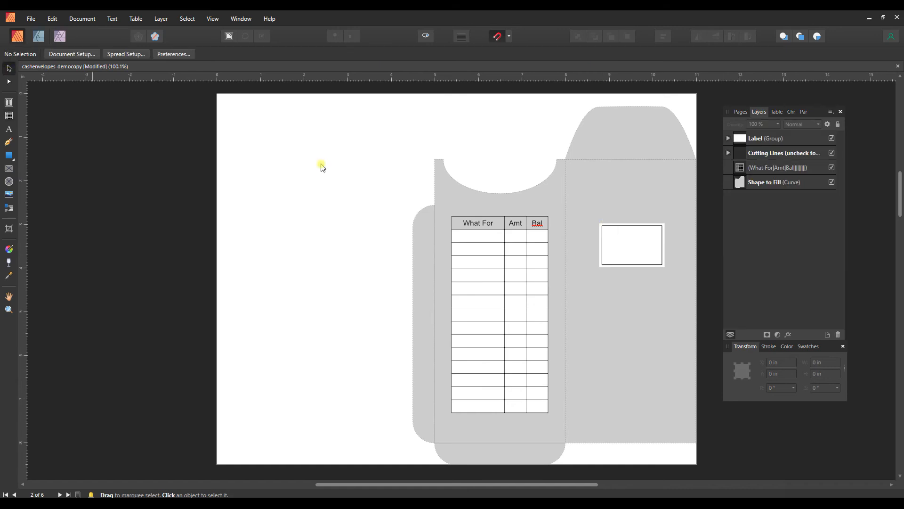
left_click(763, 182)
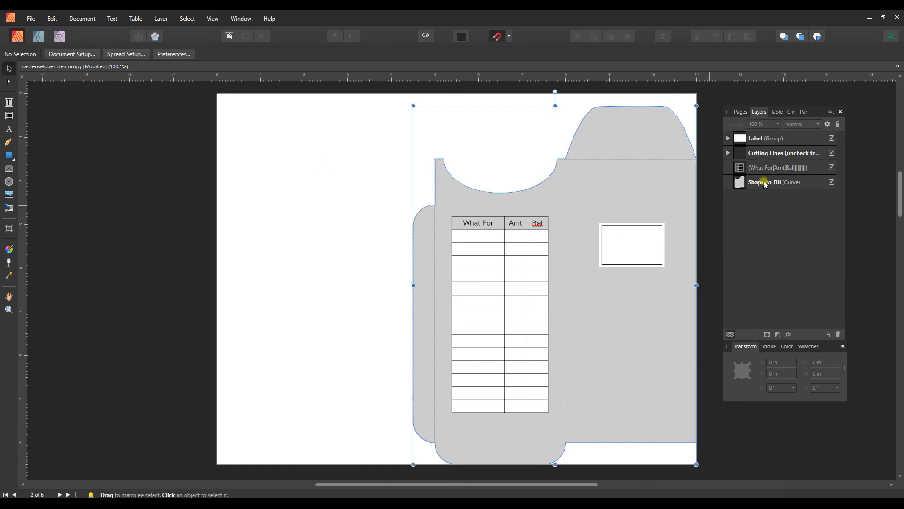
key("g")
left_click(116, 54)
left_click(102, 127)
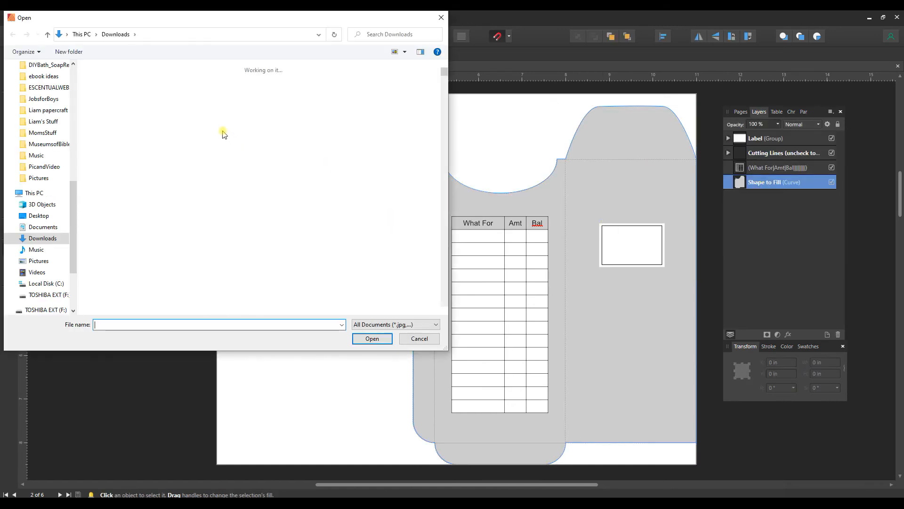
left_click(325, 137)
left_click(380, 338)
left_click_drag(696, 285, 613, 282)
Fill the header row of the page 2 envelope's table with the picked light pink and deselect the table.
left_click(752, 169)
double_click(740, 167)
left_click(443, 223)
left_click(759, 224)
left_click(815, 242)
left_click(352, 272)
Apply the floral image as a bitmap fill to the Fill This Shape curve on page 4 and resize the pattern with a slight tilt.
scroll(596, 299, "down", 12)
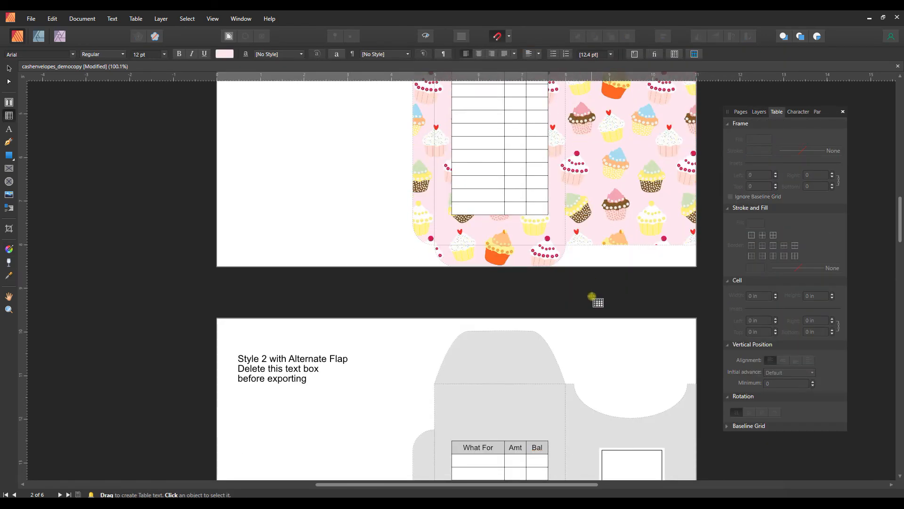
scroll(602, 313, "down", 1)
left_click(760, 113)
left_click(752, 180)
left_click(595, 159)
left_click(769, 181)
key("g")
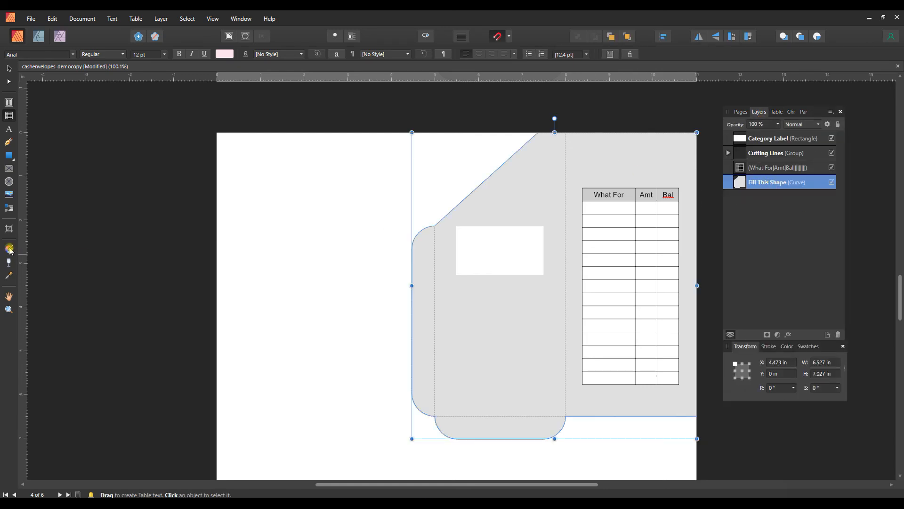
left_click(109, 54)
left_click(105, 130)
scroll(301, 189, "down", 3)
left_click(148, 253)
left_click(371, 338)
left_click_drag(420, 285, 472, 296)
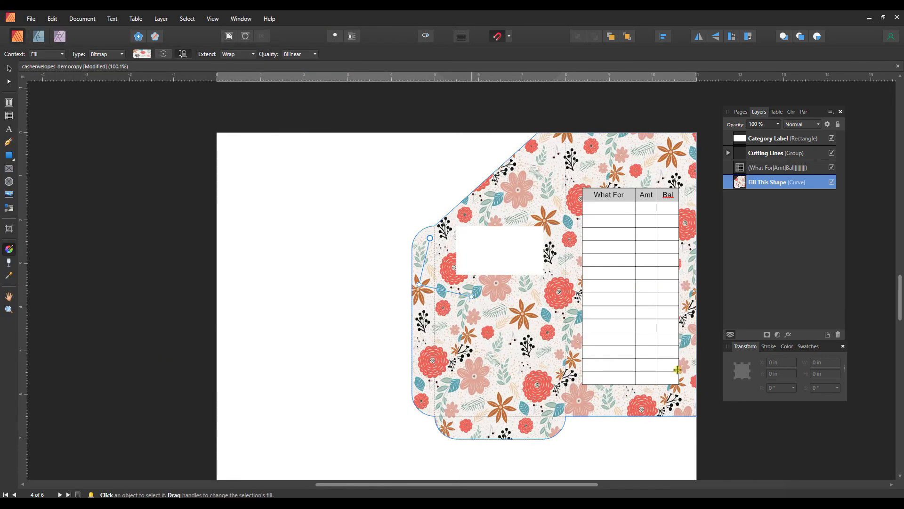
Fill the header row of the page 4 envelope's table with a light pink sampled from the floral pattern and deselect the table.
left_click(752, 169)
left_click(9, 275)
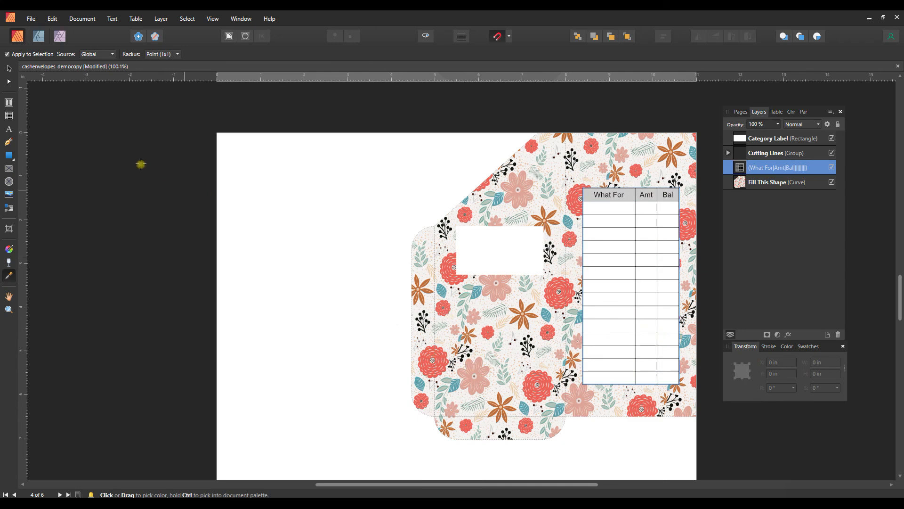
left_click(9, 115)
left_click(574, 194)
left_click(776, 112)
left_click(333, 268)
Apply the image of orange and blue leaves as a bitmap fill to the page 5 envelope shape.
scroll(342, 254, "down", 3)
scroll(343, 254, "down", 8)
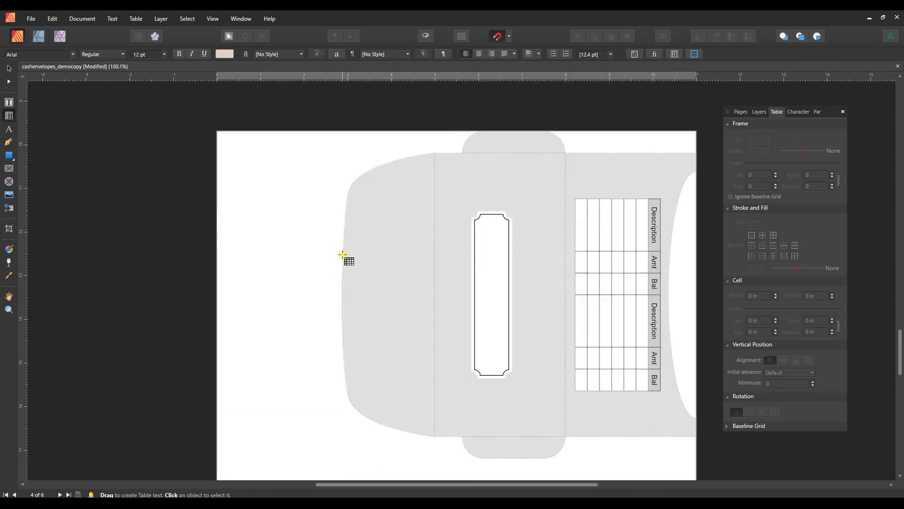
left_click(8, 250)
left_click(368, 230)
left_click(105, 54)
left_click(121, 133)
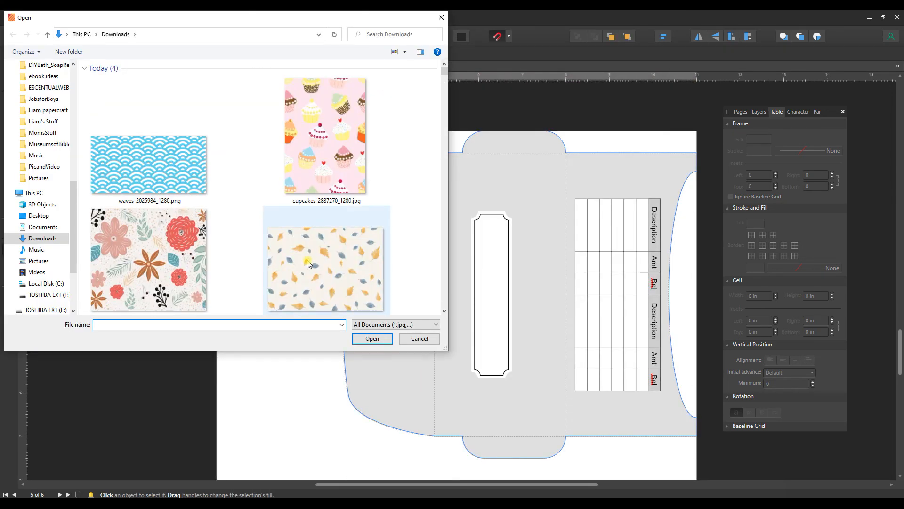
double_click(307, 263)
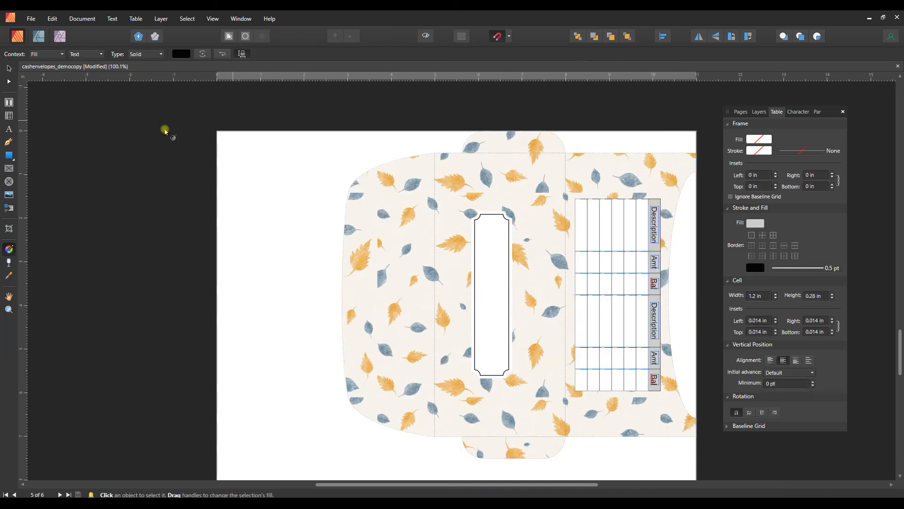
Fill the header row of the page 5 envelope's table with the orange of the leaves and deselect the table.
left_click(9, 116)
left_click(654, 189)
left_click(755, 223)
left_click(12, 275)
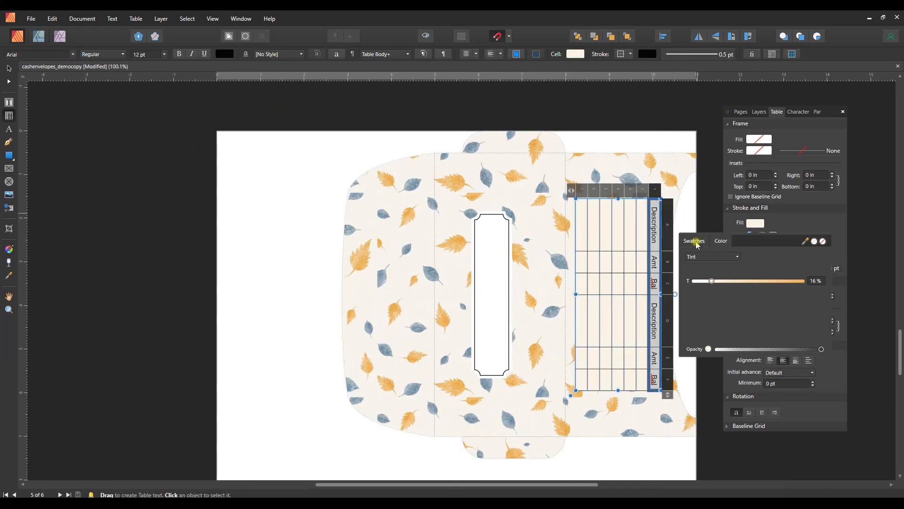
left_click(695, 242)
left_click(721, 241)
left_click_drag(738, 281, 798, 280)
left_click(264, 282)
Select the Fill This Shape curves of the page 6 envelope.
scroll(264, 281, "down", 4)
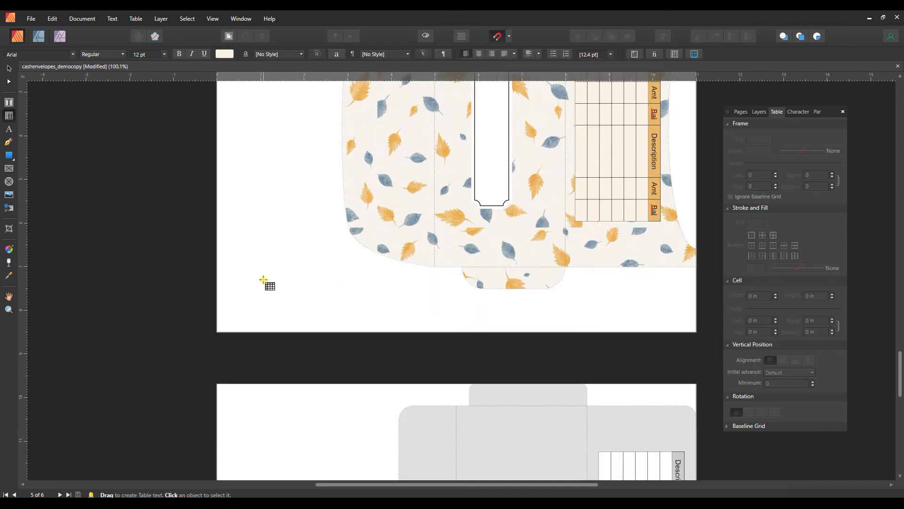
scroll(264, 281, "down", 5)
left_click(759, 112)
left_click(739, 182)
left_click(101, 54)
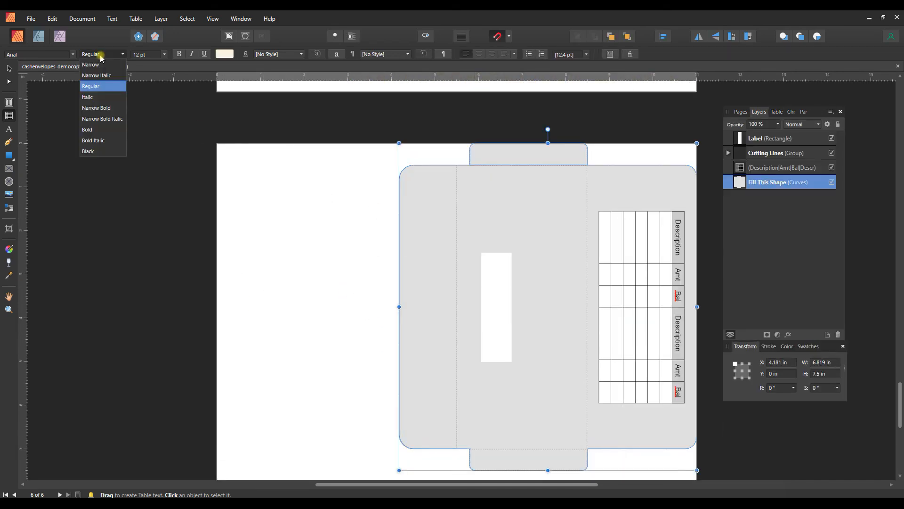
left_click(101, 54)
left_click(101, 55)
left_click(100, 130)
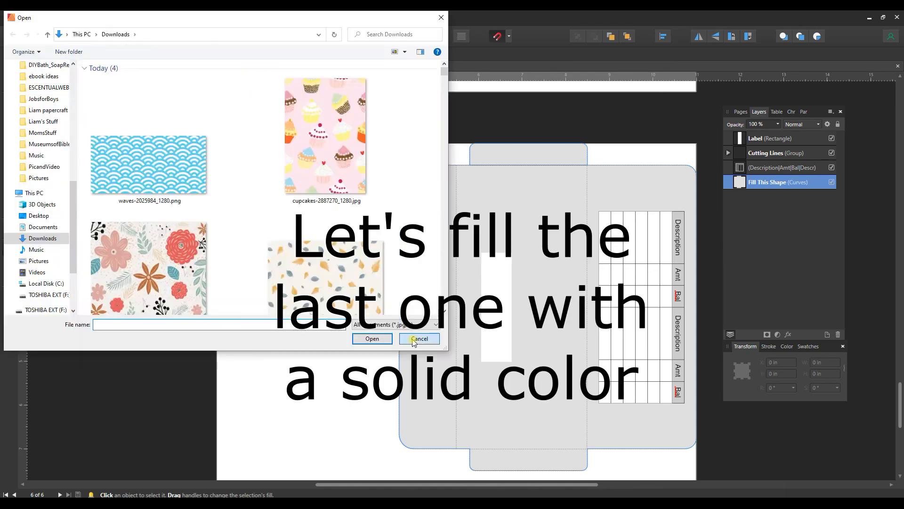
left_click(419, 339)
Fill the Fill This Shape curves on page 6 with a solid muted light blue and deselect the shape.
left_click(142, 54)
left_click(80, 71)
left_click(98, 87)
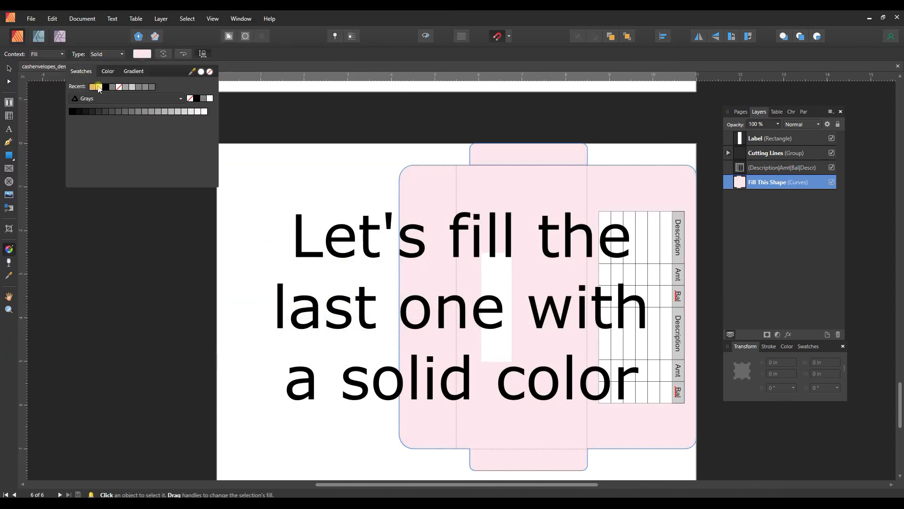
left_click(108, 71)
left_click(99, 87)
left_click(116, 159)
left_click(137, 133)
left_click_drag(137, 132, 151, 122)
left_click(309, 296)
Fill the header row of the page 6 envelope's table with a paler blue, about H 188, S 22, L 85.
left_click(670, 256)
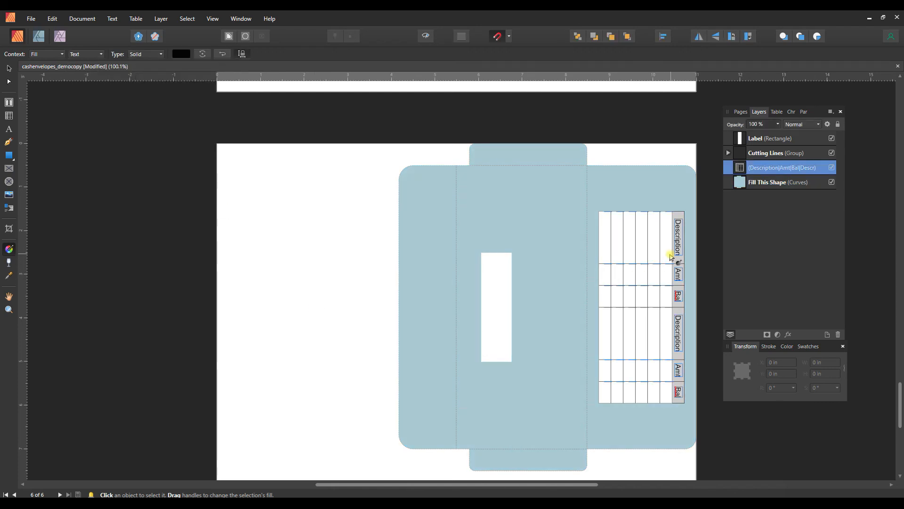
left_click(9, 115)
left_click(679, 203)
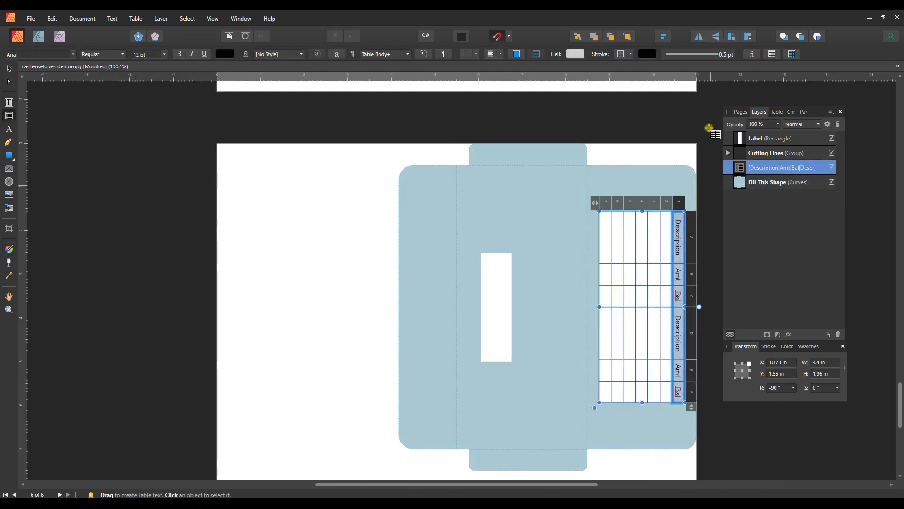
left_click(10, 249)
left_click(776, 112)
left_click(756, 223)
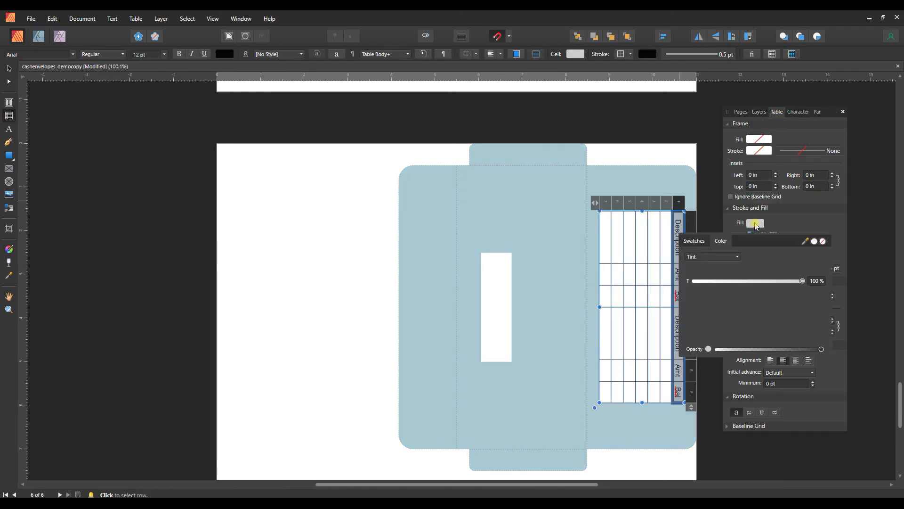
left_click(696, 240)
left_click(707, 257)
left_click(721, 241)
left_click_drag(755, 297, 769, 287)
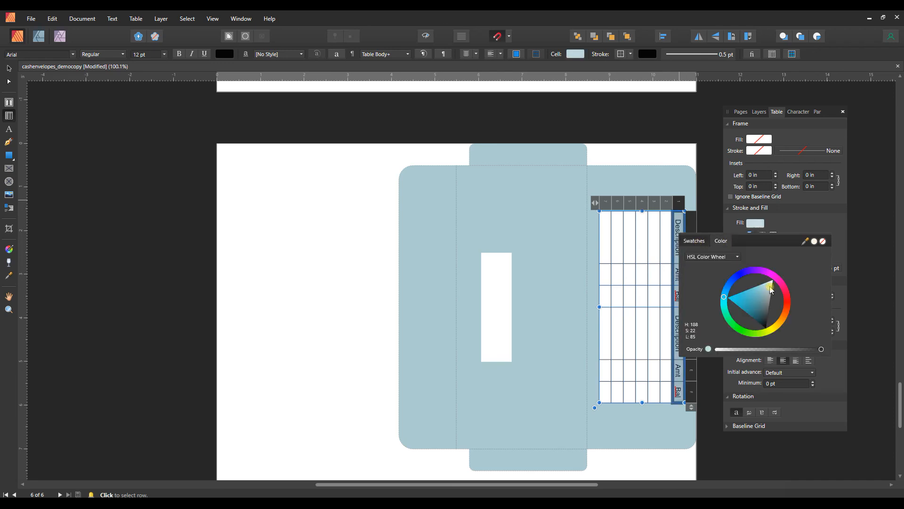